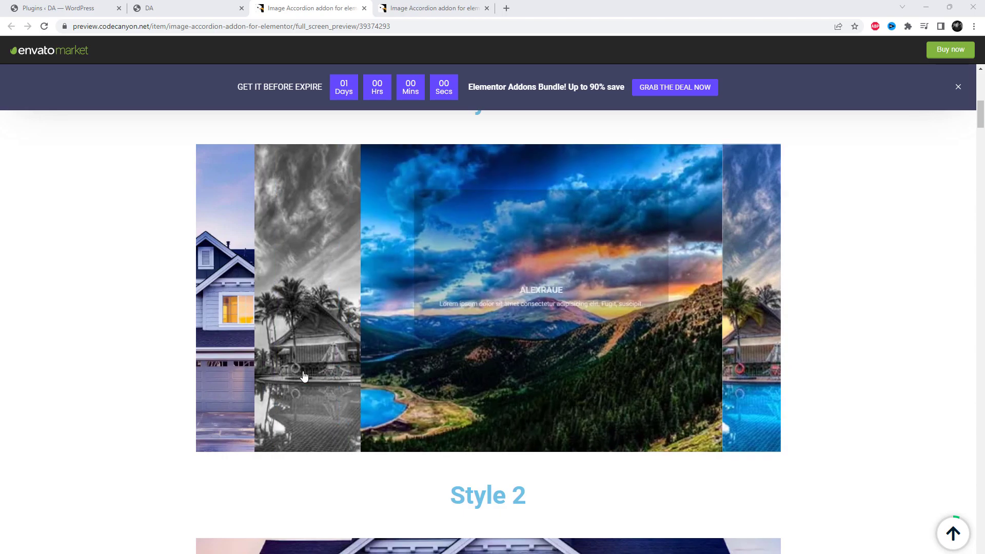
- Examine the Image Accordion addon's live preview, comparing the demo designs from Style 1 through Style 20
scroll(744, 384, "down", 1)
scroll(744, 383, "down", 4)
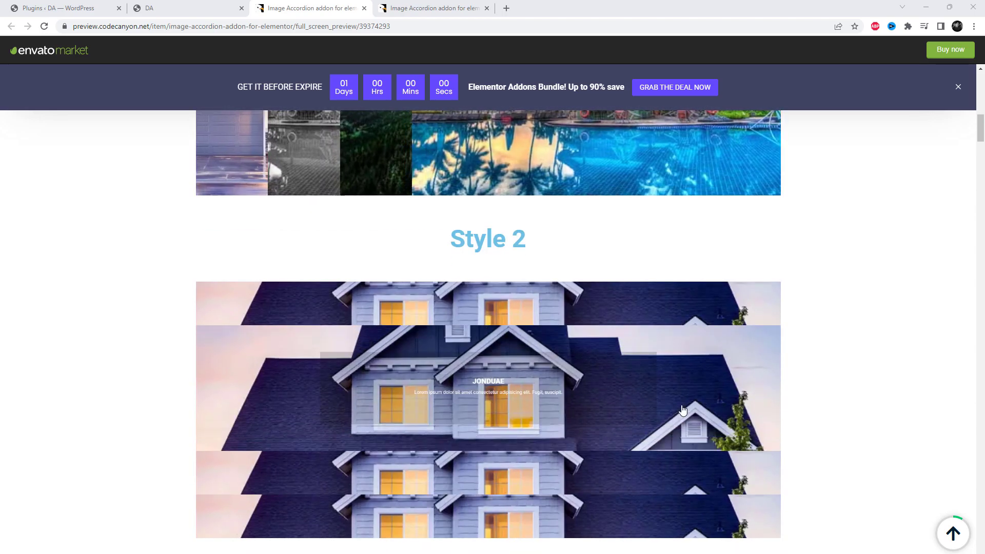
scroll(568, 313, "down", 5)
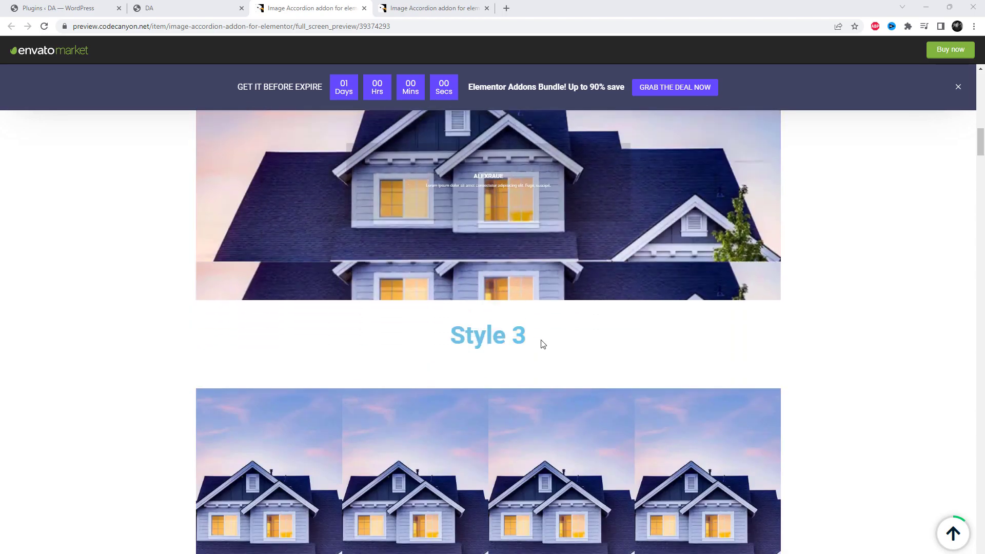
scroll(554, 339, "down", 5)
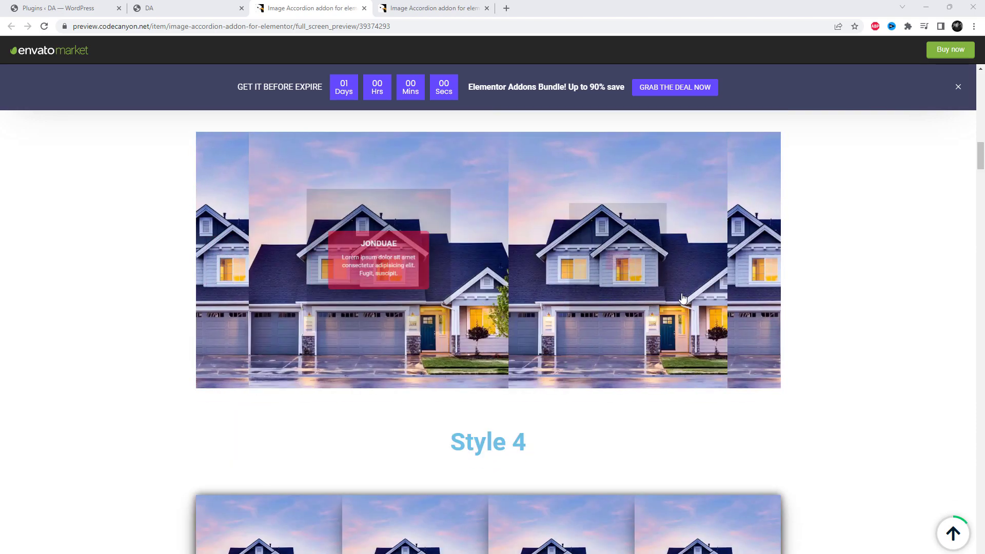
scroll(739, 307, "down", 5)
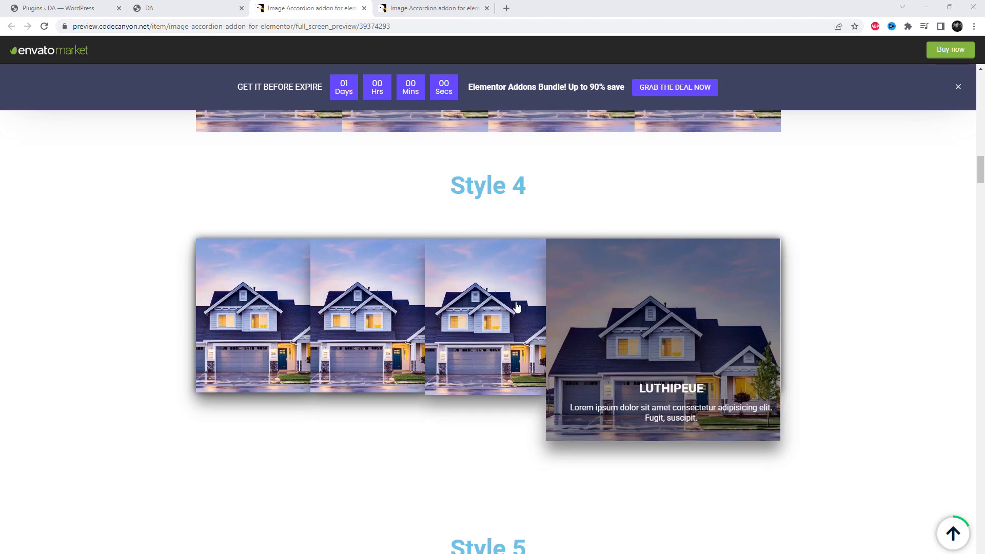
scroll(282, 302, "down", 5)
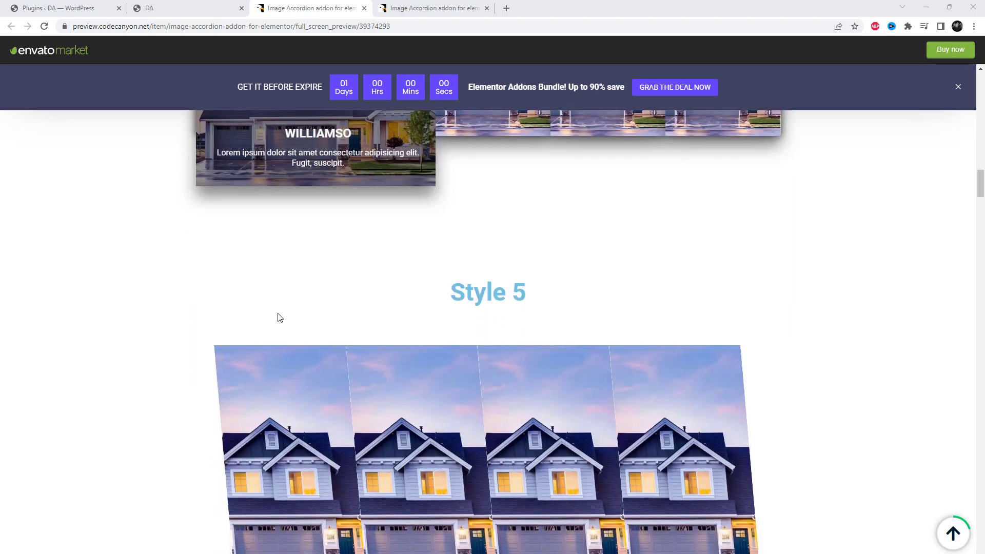
scroll(282, 361, "down", 5)
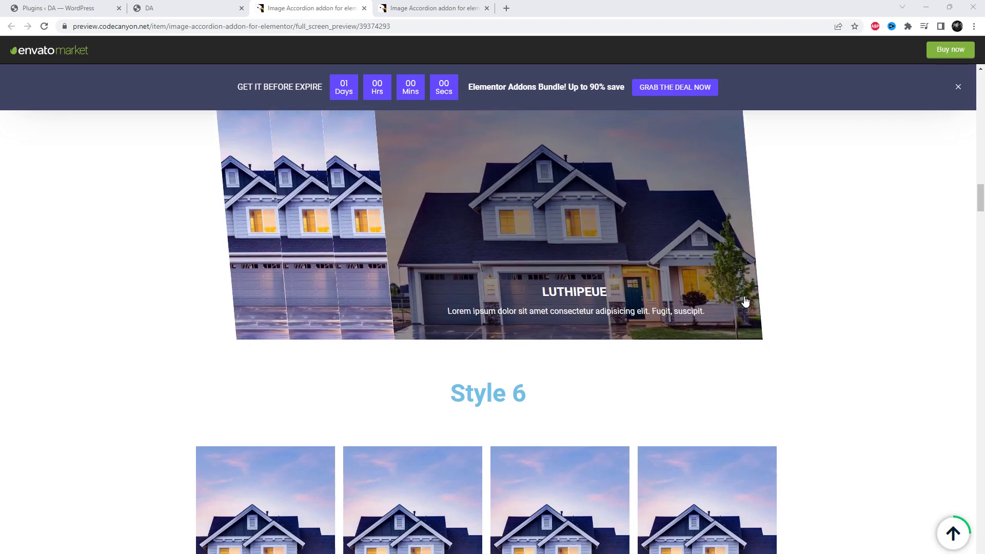
scroll(739, 305, "down", 5)
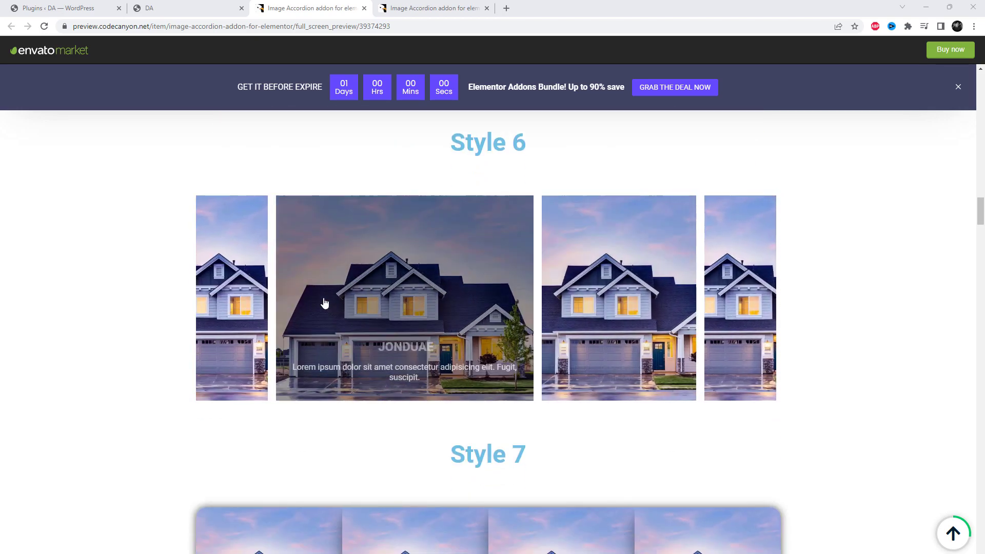
scroll(248, 296, "down", 4)
scroll(247, 296, "down", 2)
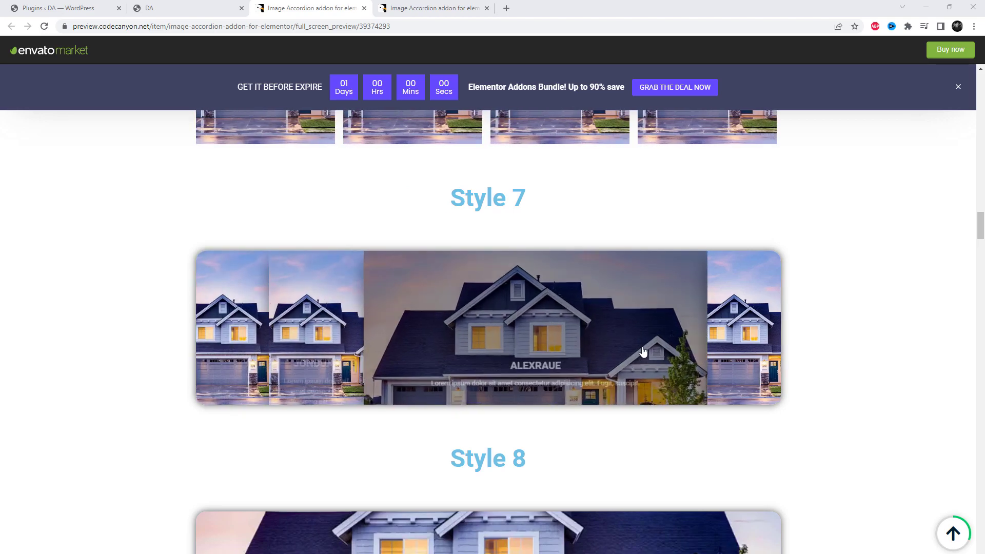
scroll(739, 349, "down", 3)
scroll(741, 346, "down", 5)
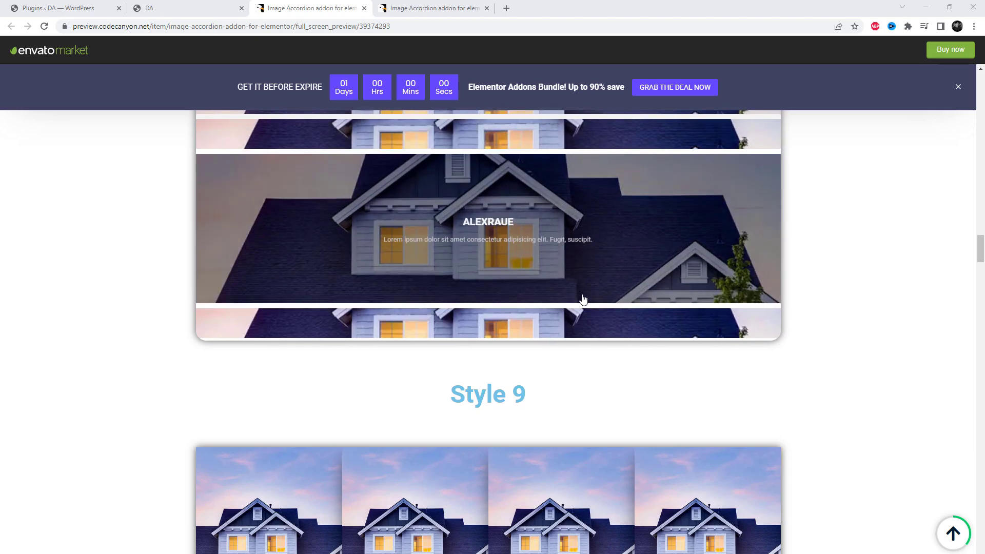
scroll(567, 344, "down", 1)
scroll(567, 344, "down", 5)
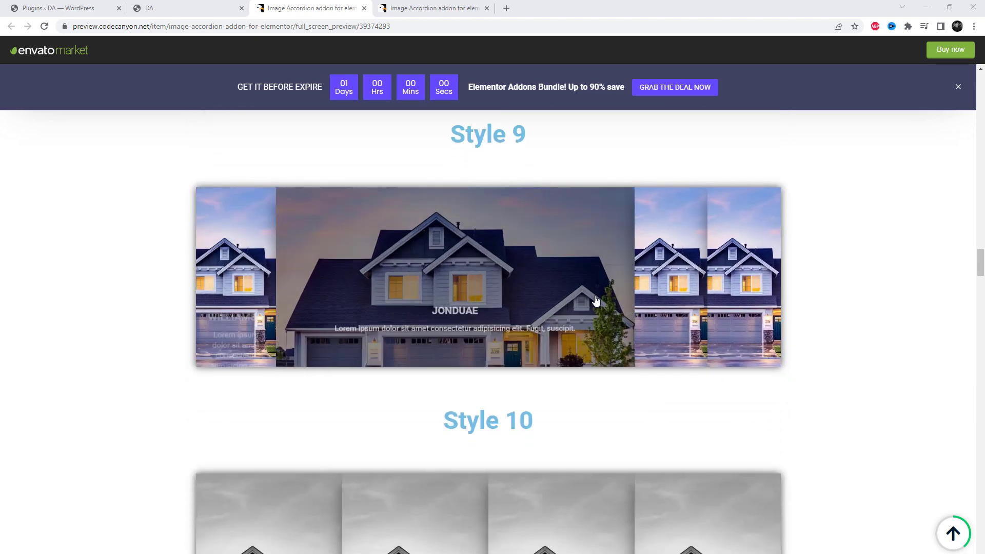
scroll(736, 312, "down", 5)
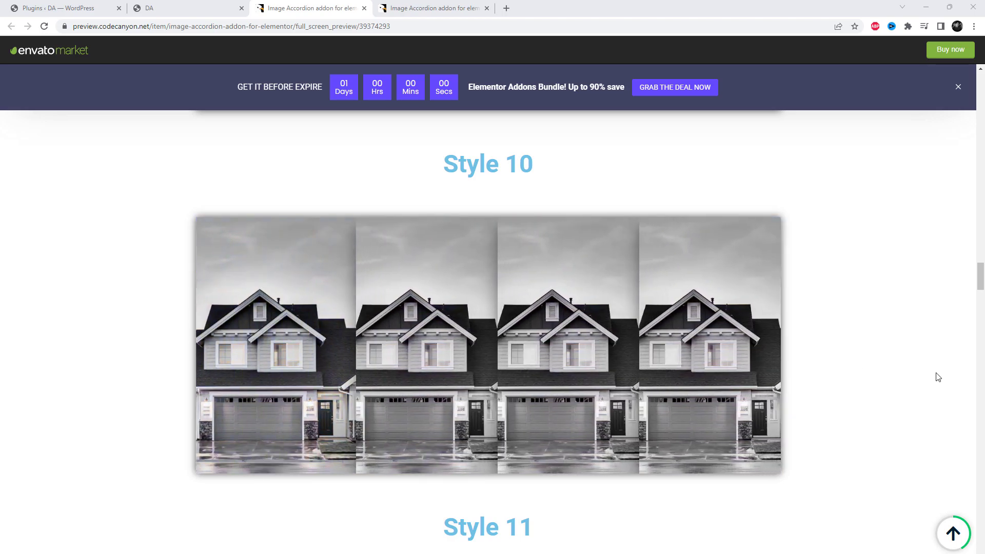
scroll(962, 369, "down", 7)
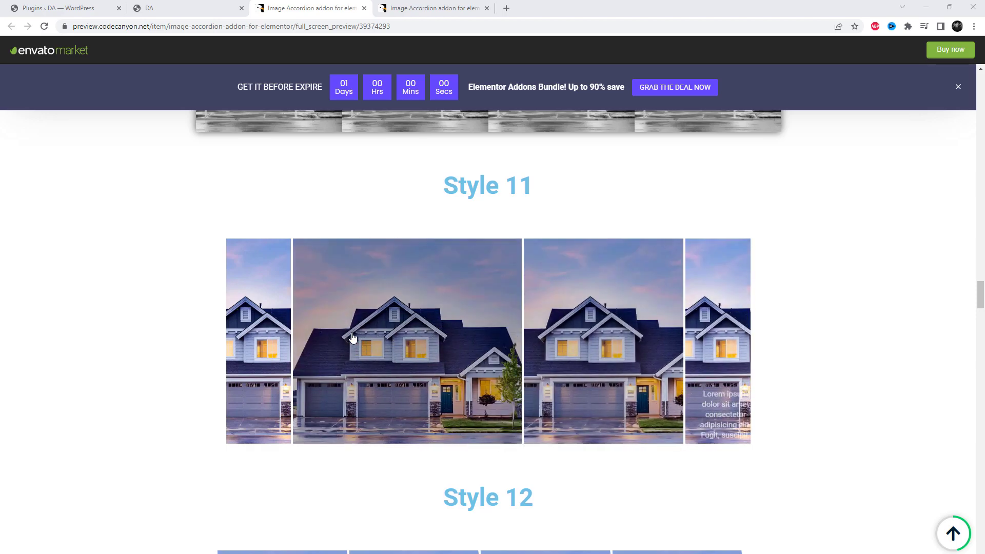
scroll(295, 337, "down", 7)
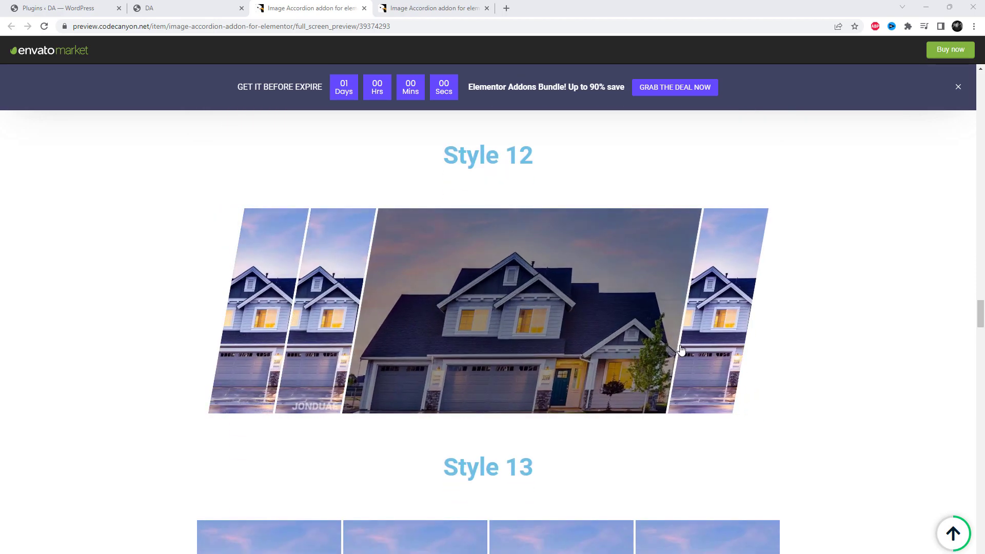
scroll(748, 352, "down", 7)
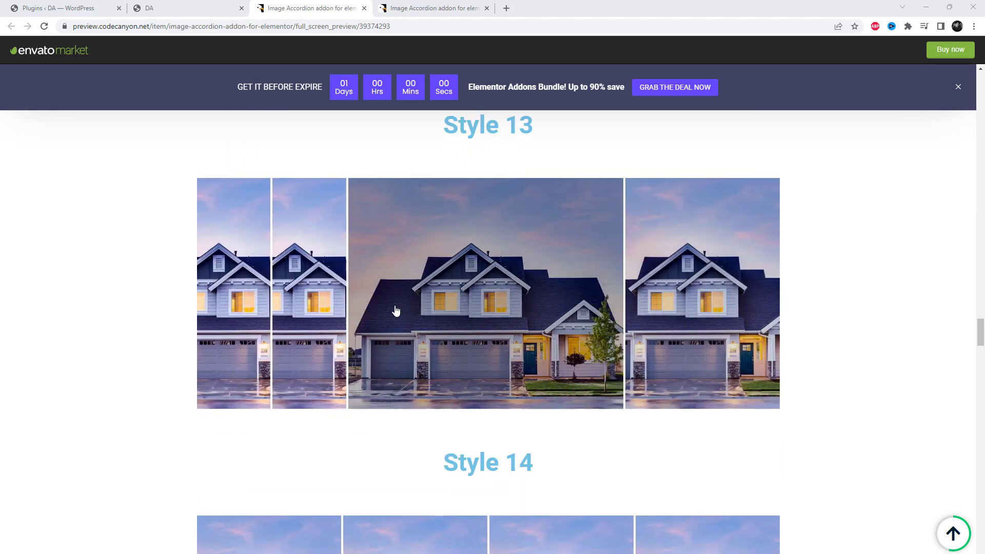
scroll(248, 300, "down", 7)
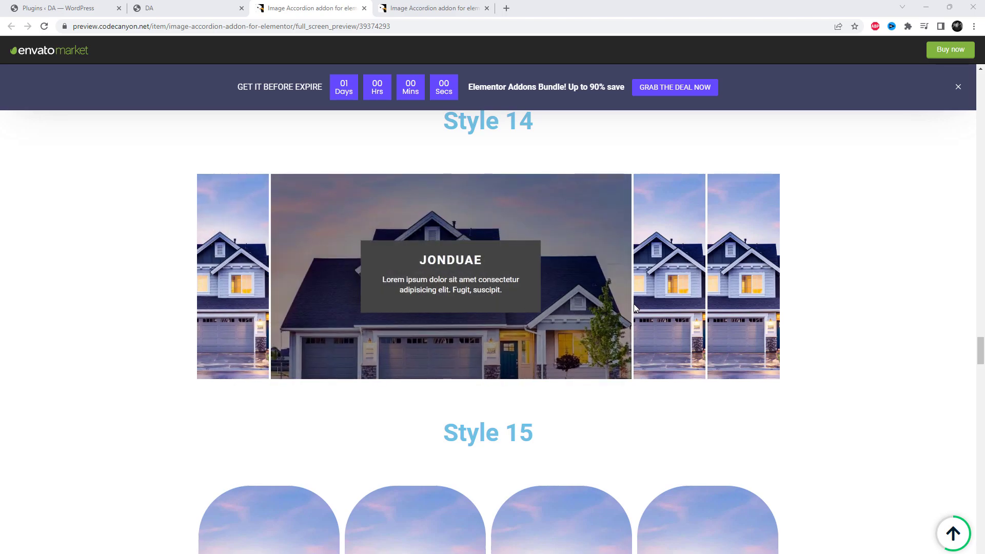
scroll(741, 325, "down", 5)
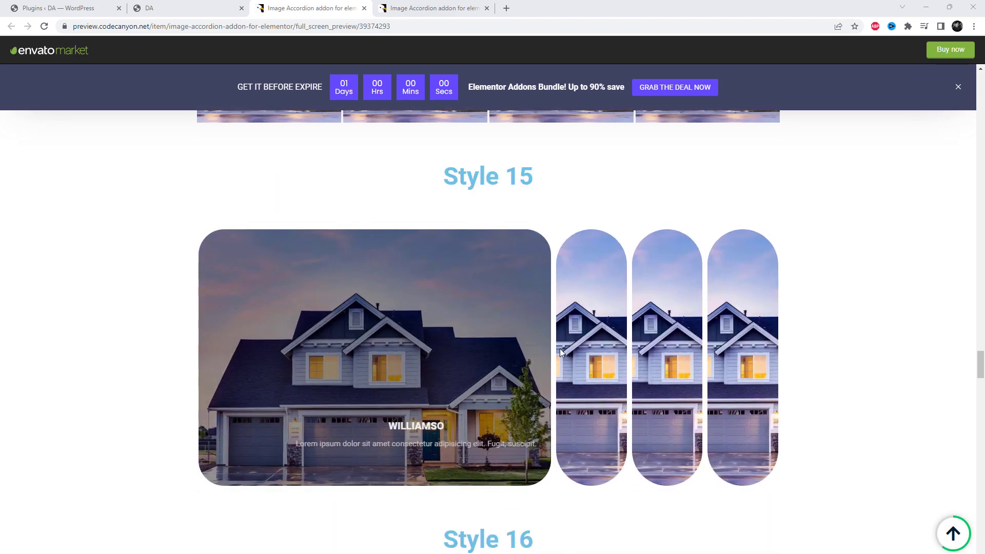
scroll(801, 366, "down", 8)
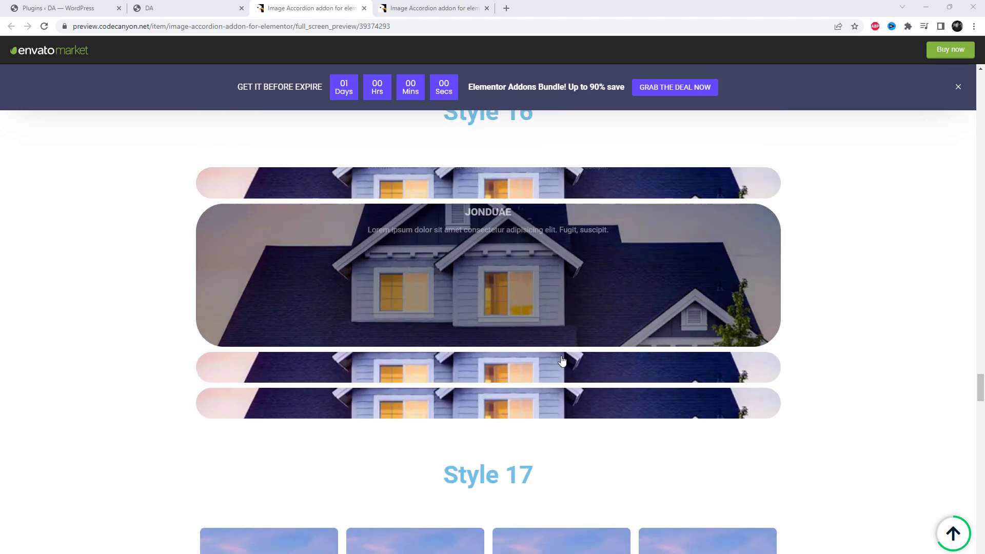
scroll(872, 456, "down", 8)
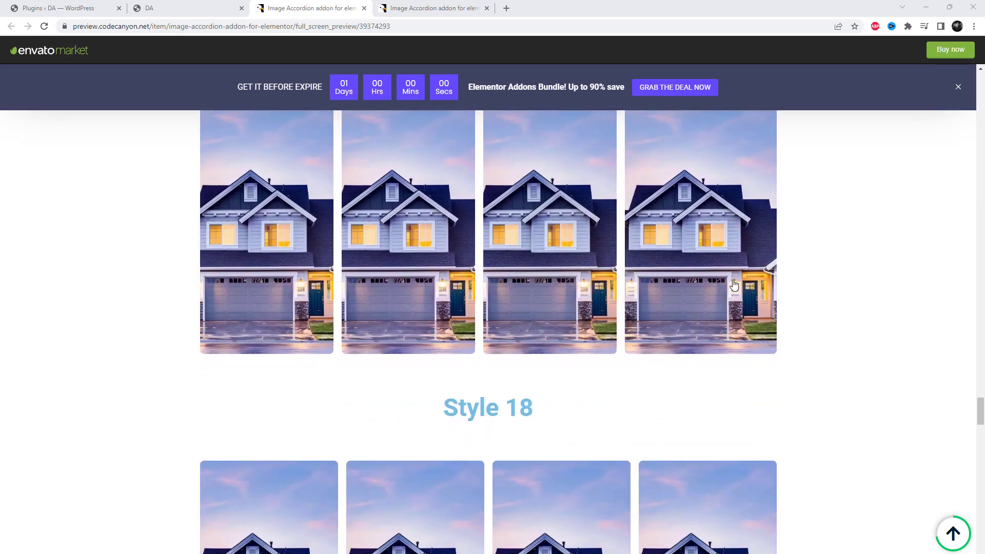
scroll(716, 284, "up", 2)
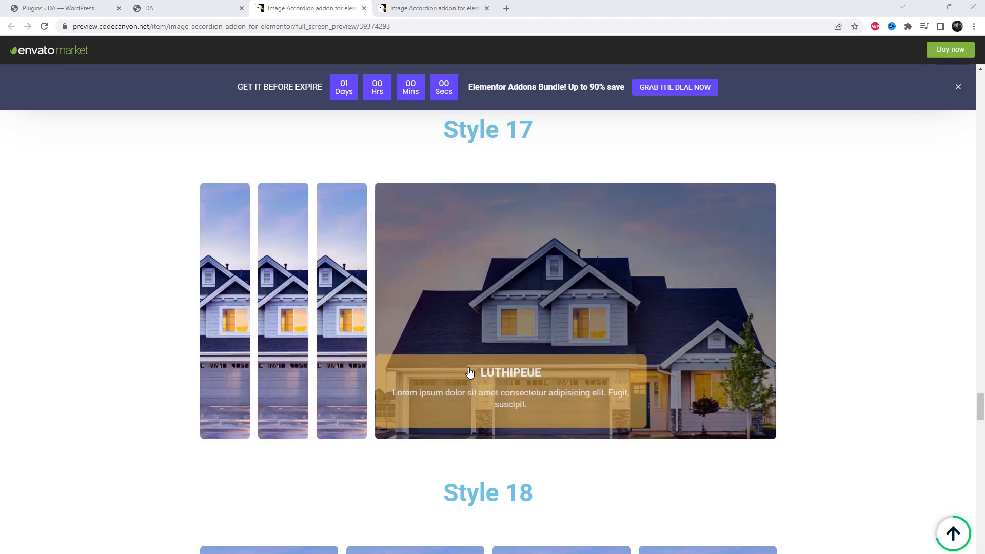
scroll(813, 382, "down", 5)
scroll(728, 359, "down", 3)
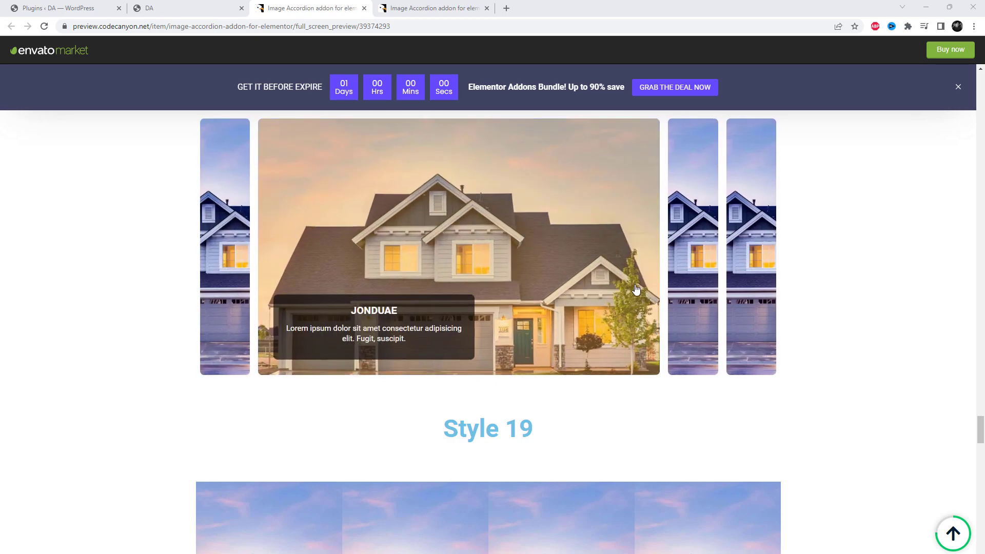
scroll(759, 303, "down", 5)
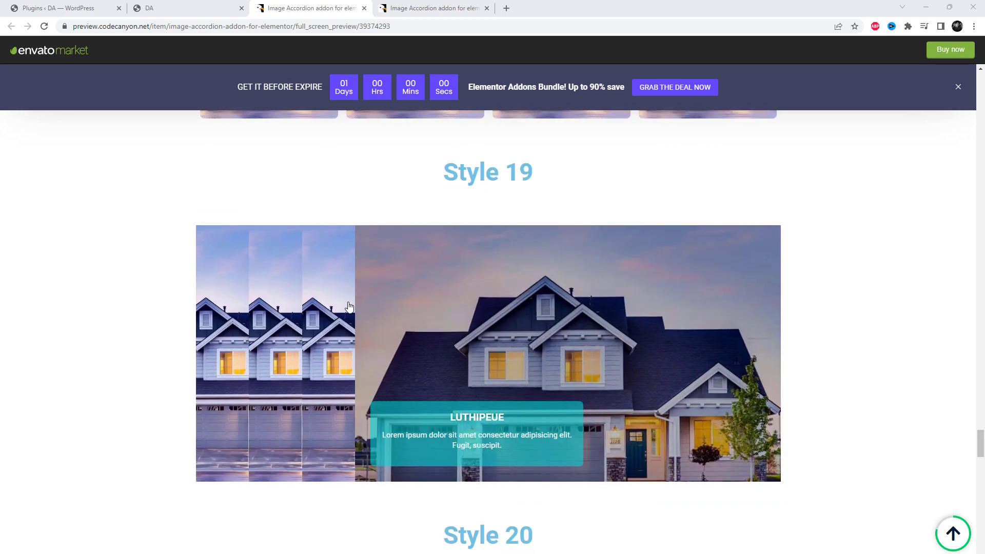
scroll(239, 298, "down", 8)
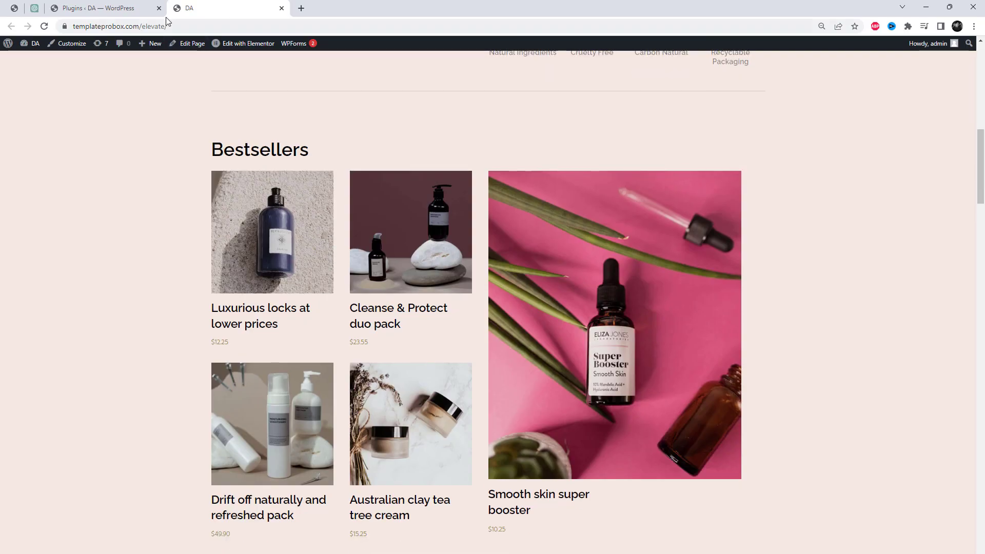
- Open the site's Home page for editing with Elementor in a new tab and check the Image Accordion entry among the installed plugins
left_click(123, 4)
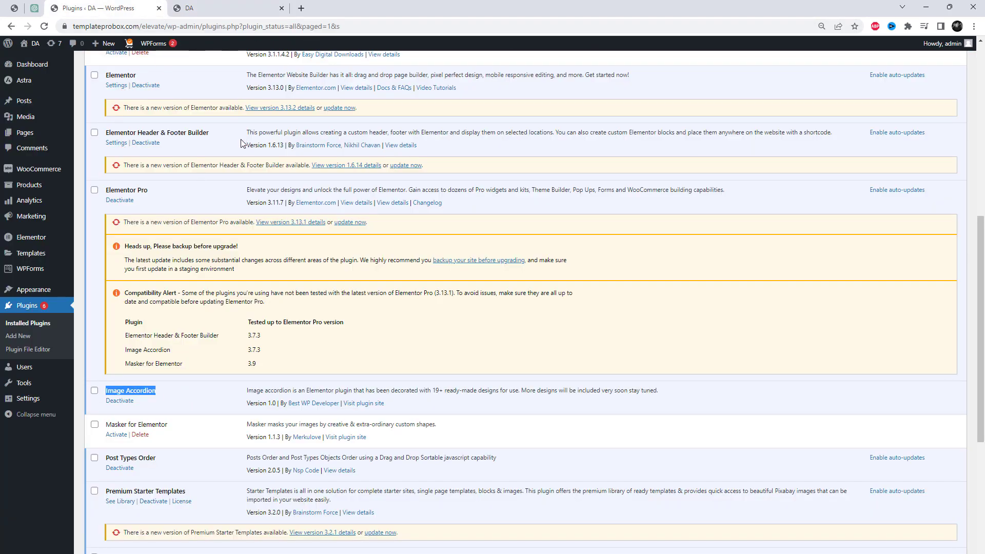
left_click(201, 5)
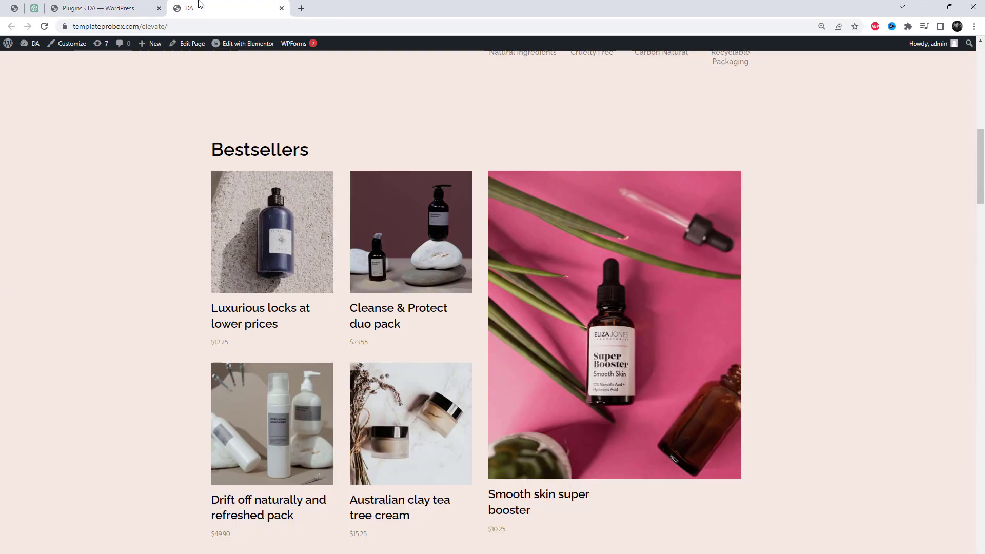
right_click(239, 53)
key("Escape")
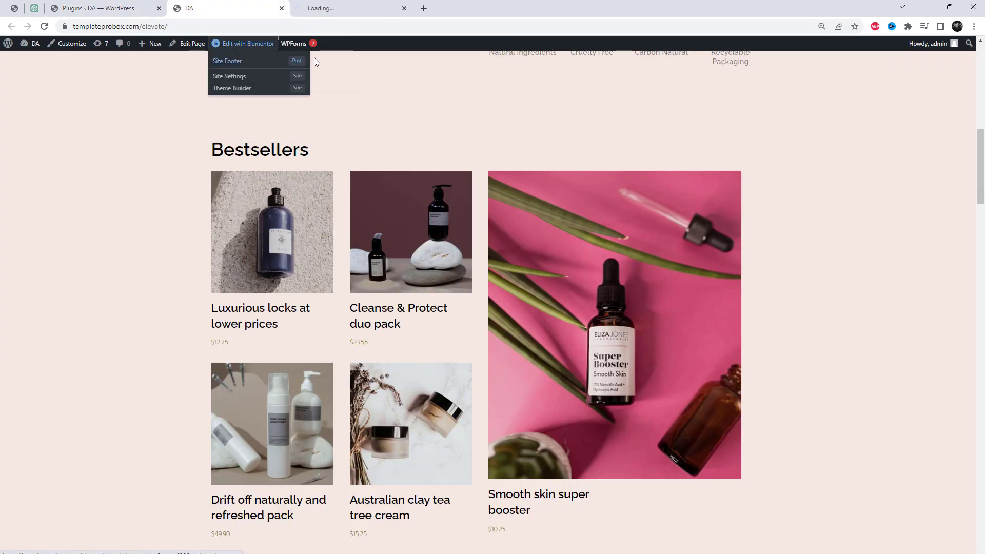
left_click(93, 8)
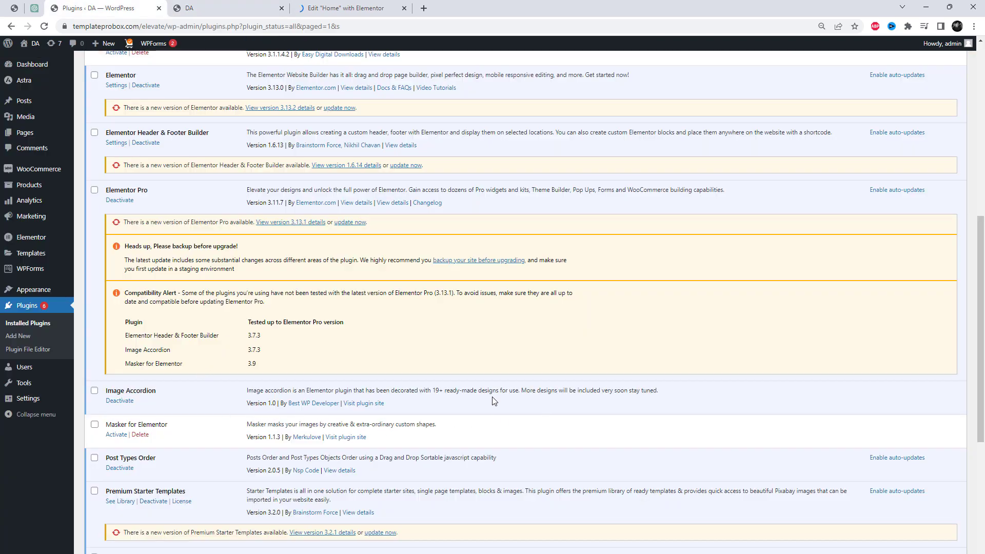
- In the Elementor editor of the Home page, delete the existing slanted three-image section above Bestsellers
left_click(364, 3)
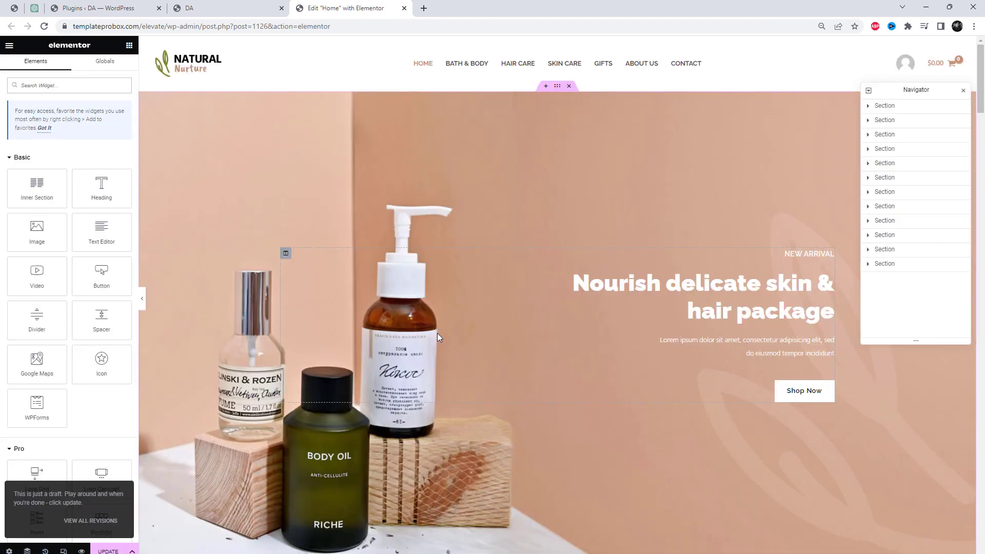
scroll(437, 334, "down", 8)
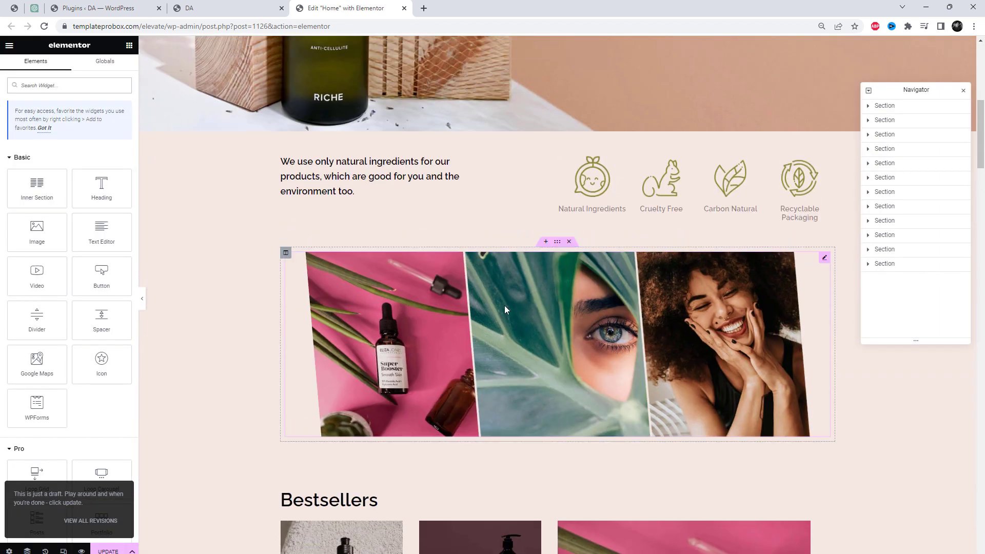
left_click(569, 241)
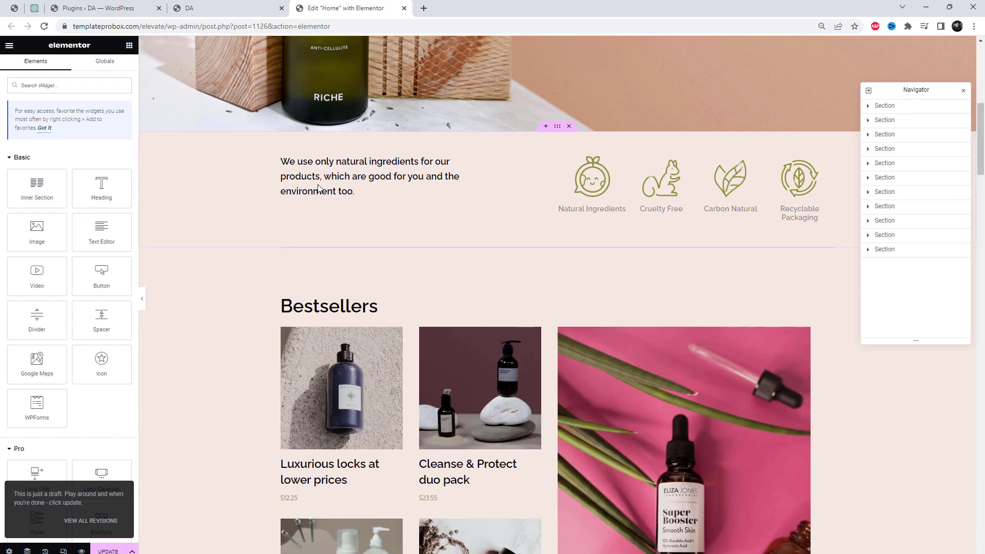
- Locate the Image Accordion widget in the widget list and add a new single-column section between the natural ingredients row and Bestsellers
left_click(7, 45)
left_click(4, 47)
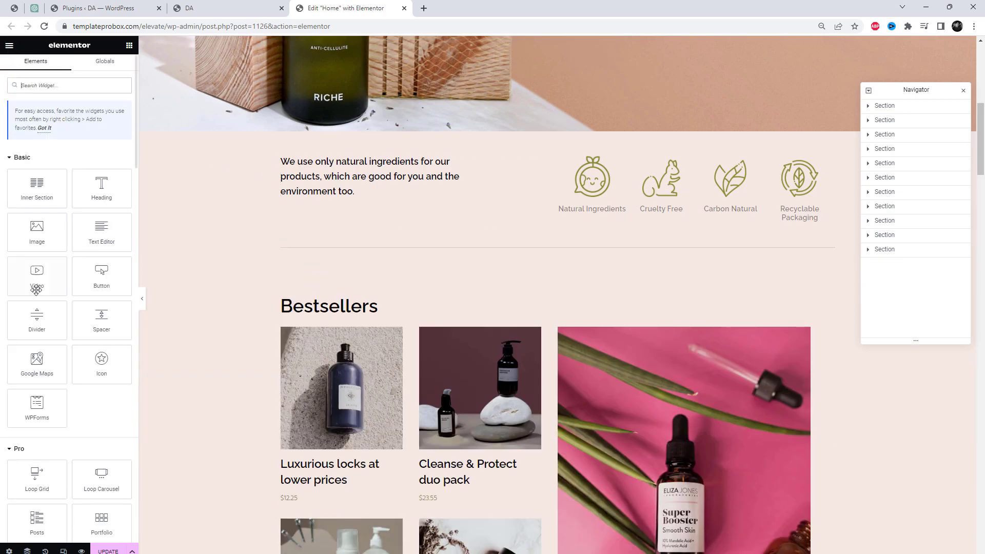
scroll(32, 285, "down", 15)
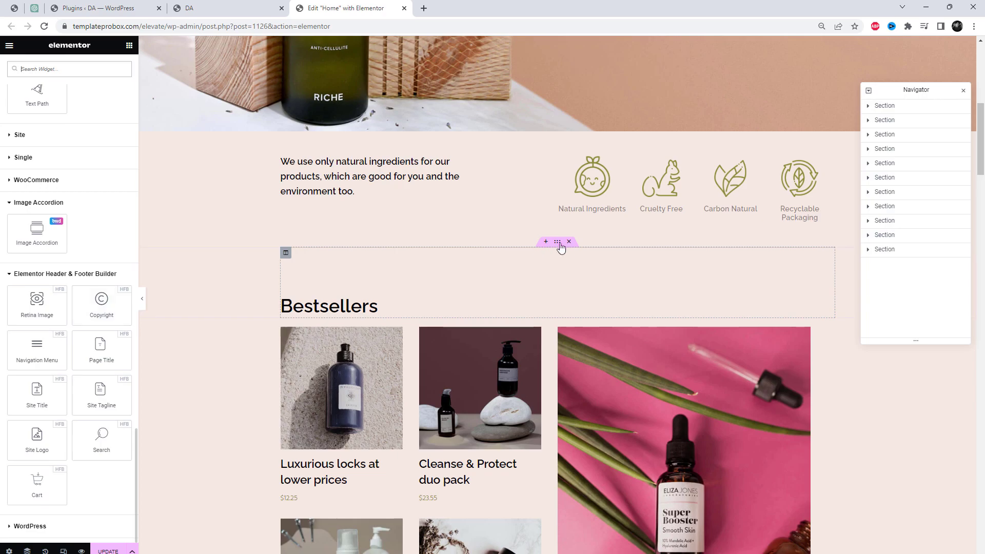
left_click(546, 242)
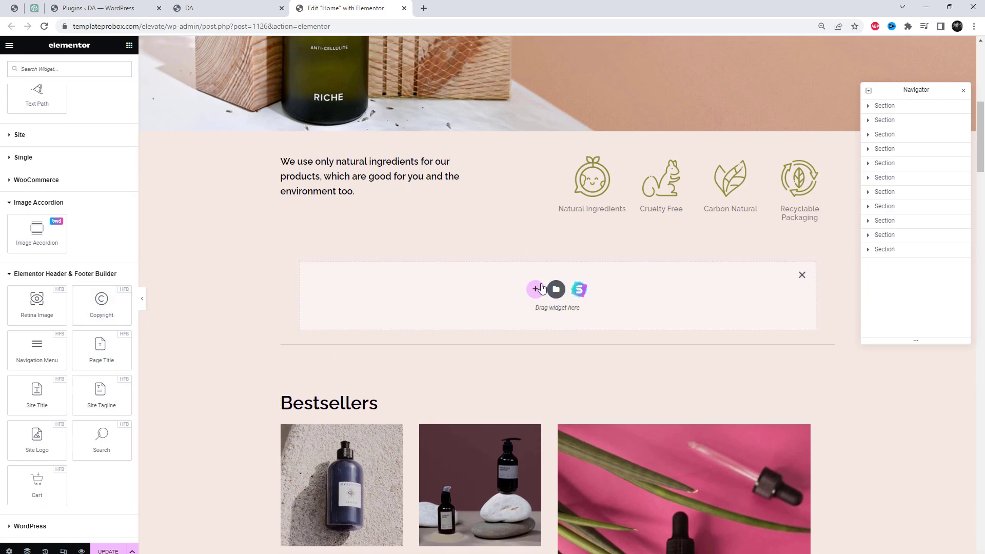
left_click(540, 289)
left_click(454, 314)
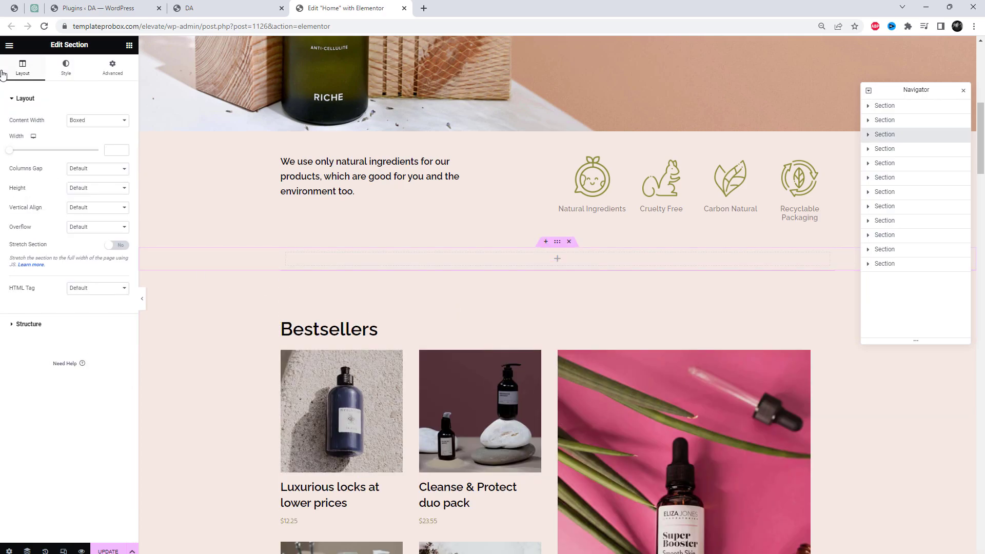
- Place an Image Accordion widget in the empty section above Bestsellers
left_click(9, 45)
left_click(9, 45)
scroll(95, 359, "down", 10)
scroll(95, 360, "down", 5)
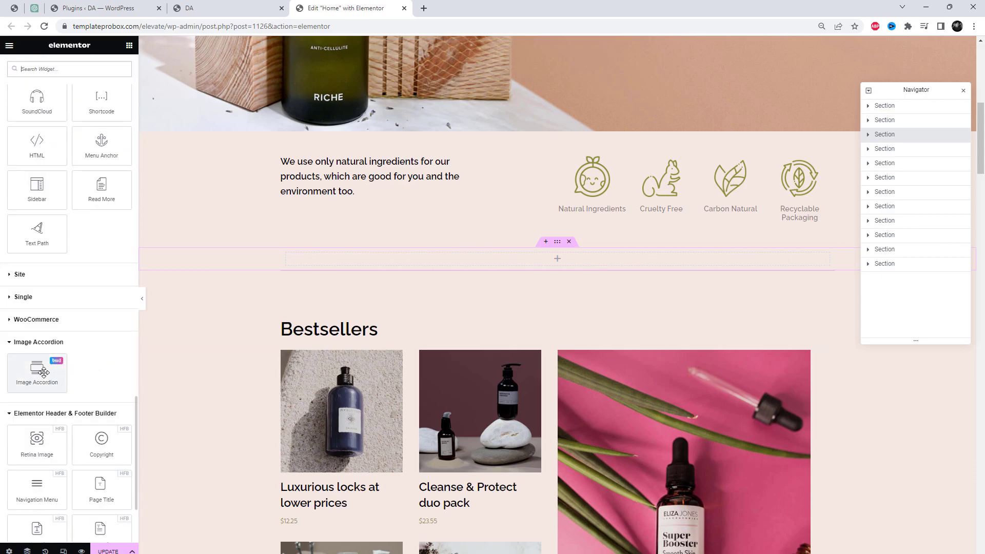
left_click_drag(320, 283, 431, 256)
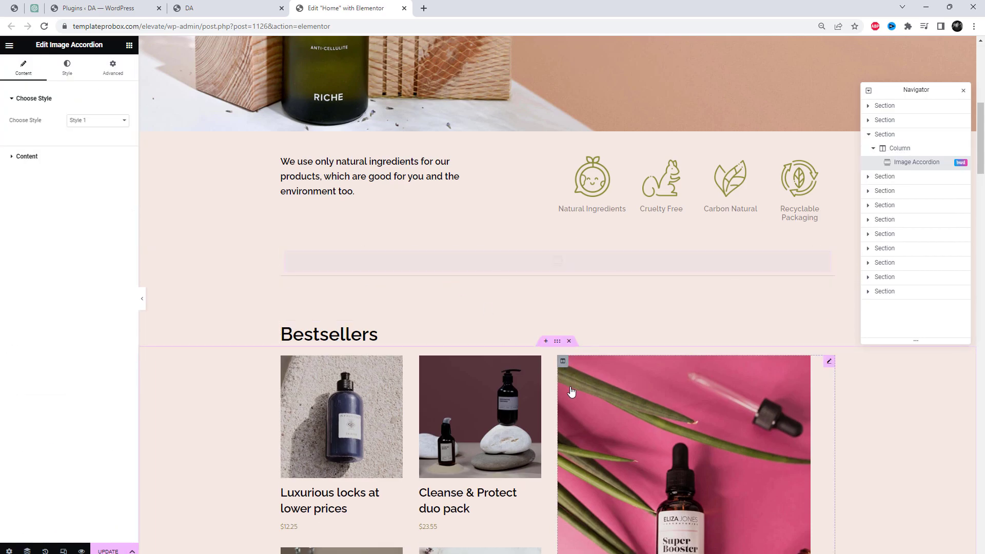
- Delete all but the first item from the Image Accordion list
scroll(927, 390, "down", 3)
scroll(926, 390, "up", 2)
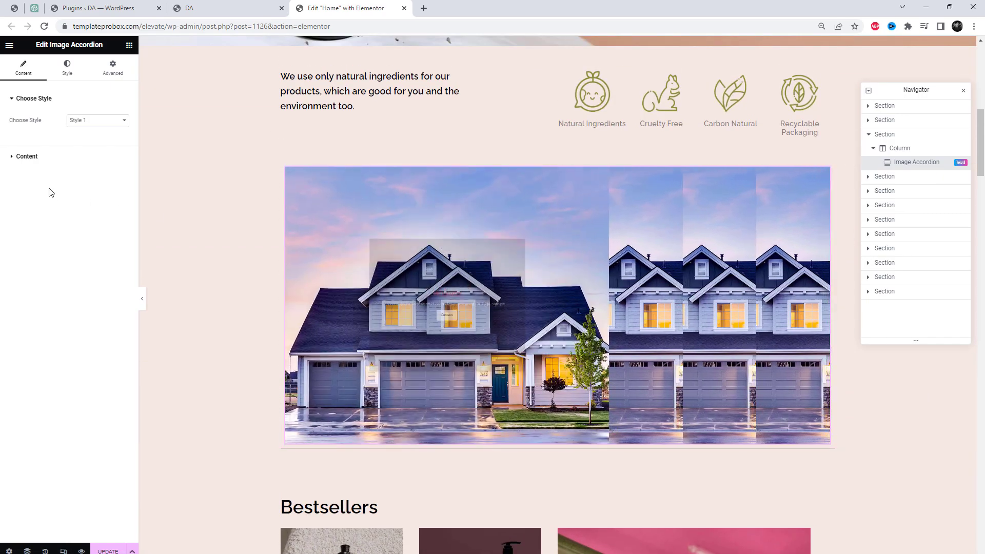
left_click(13, 159)
left_click(13, 160)
left_click(13, 159)
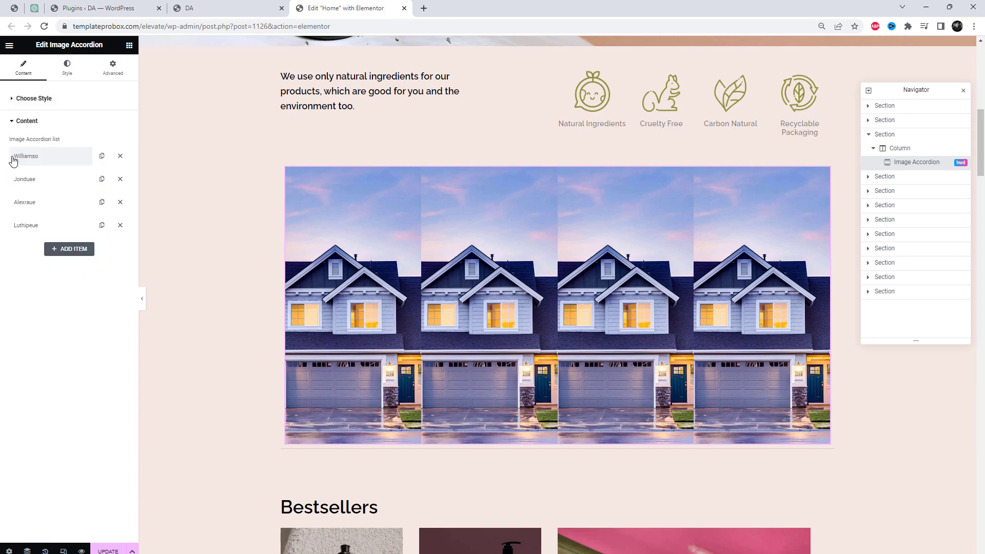
left_click(120, 179)
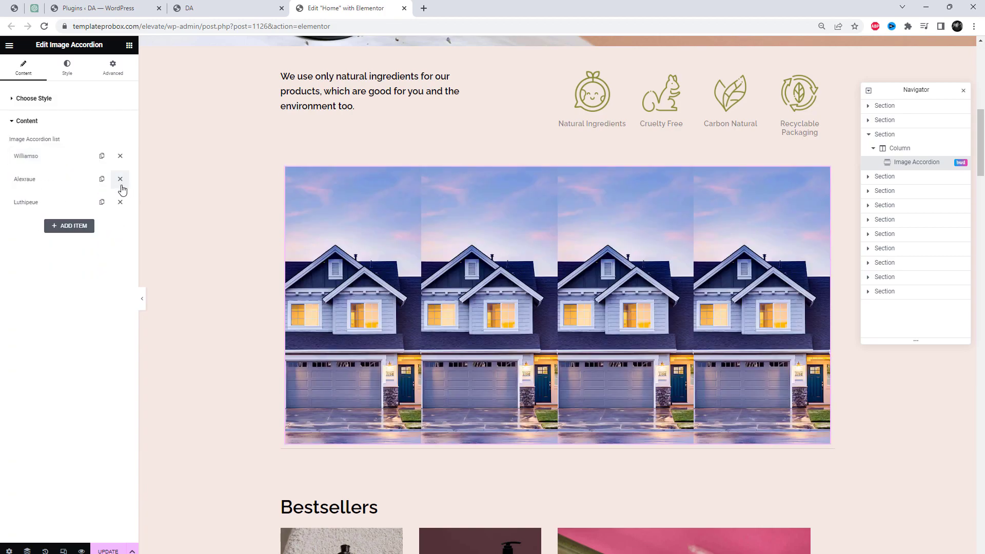
left_click(120, 179)
left_click(120, 179)
- Change the remaining accordion item's title to Title, and toggle its button display off and back on
left_click(55, 157)
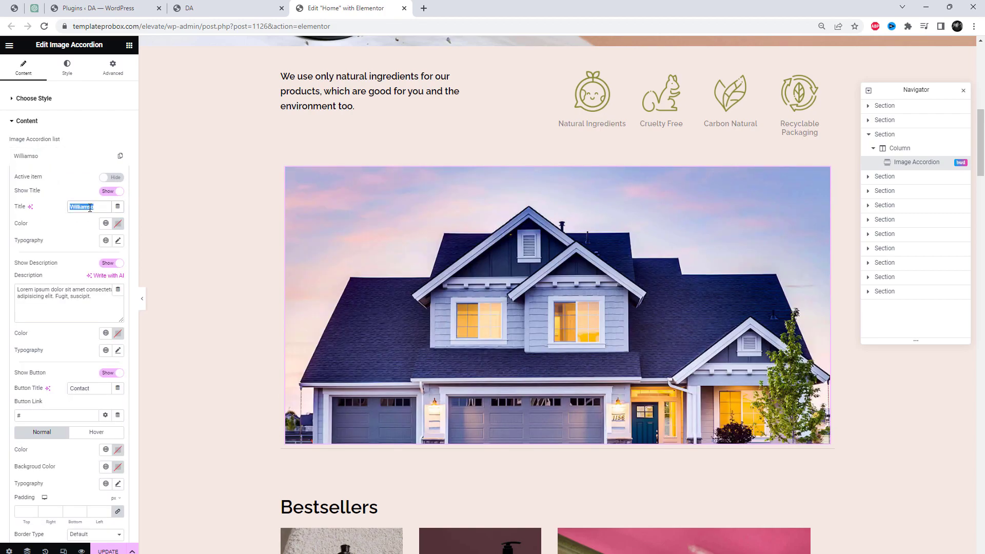
type("Title")
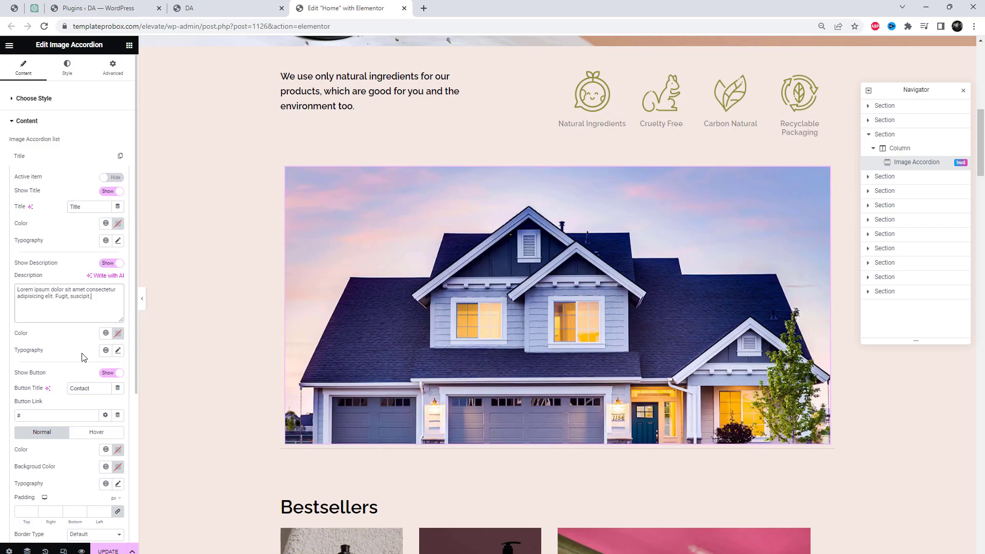
left_click(109, 380)
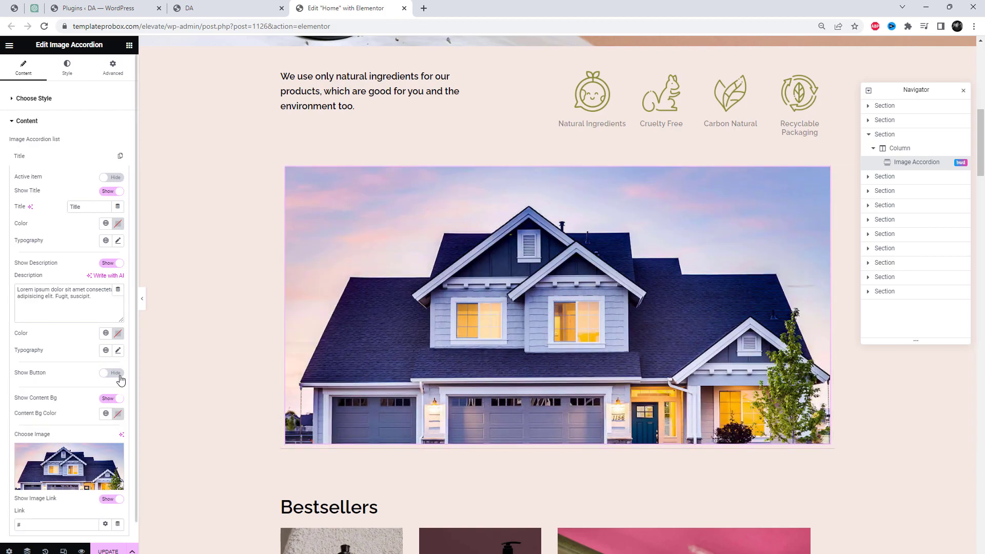
left_click(116, 376)
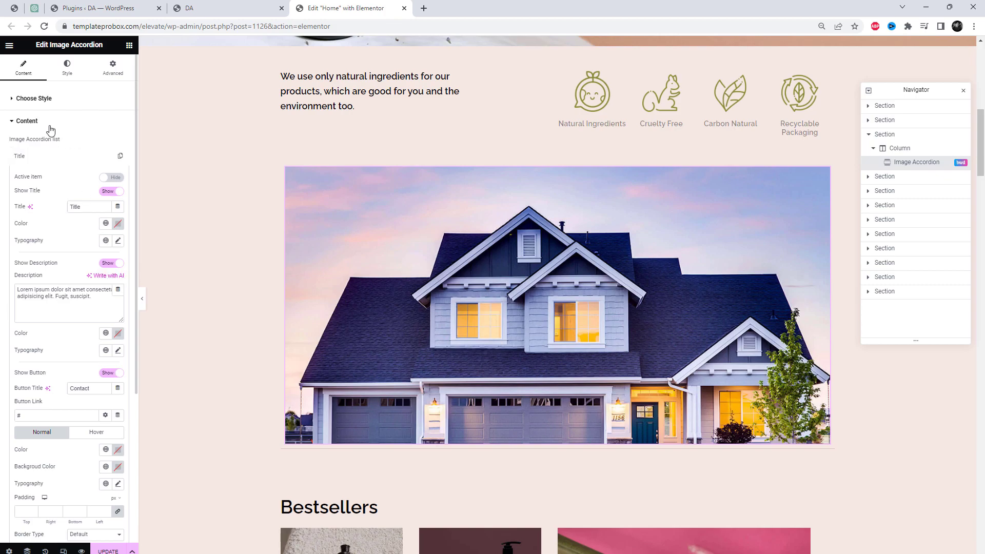
left_click(50, 131)
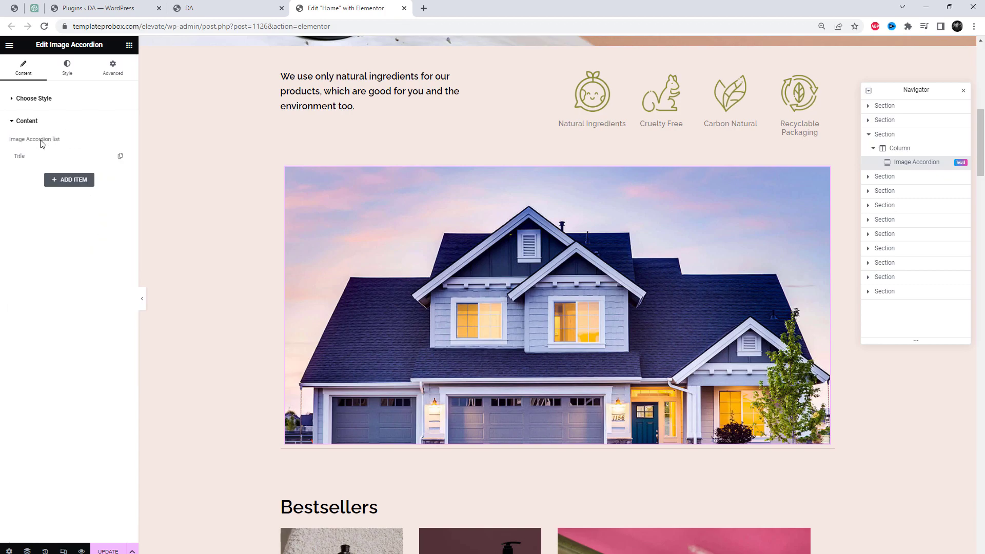
- Replace the accordion item's image with bg-06-free-img.jpg, the eye behind a green leaf, from the media library
left_click(35, 157)
scroll(73, 385, "down", 5)
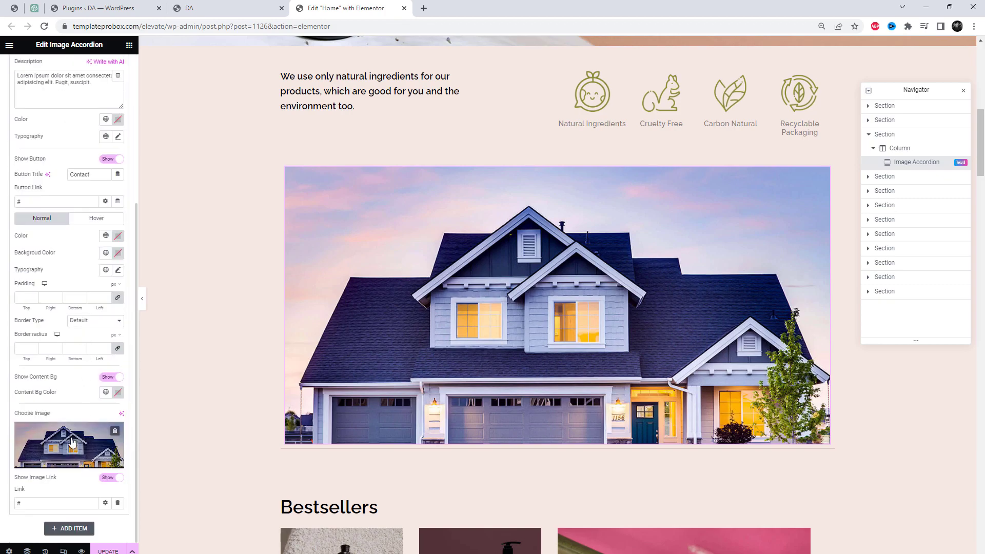
left_click(73, 443)
scroll(706, 390, "down", 3)
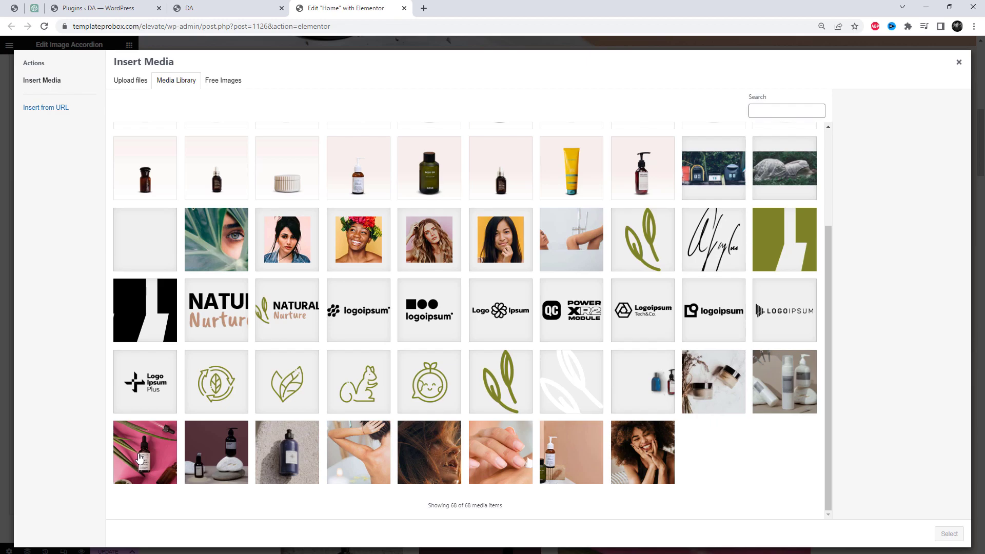
left_click(139, 456)
left_click(224, 250)
left_click(940, 535)
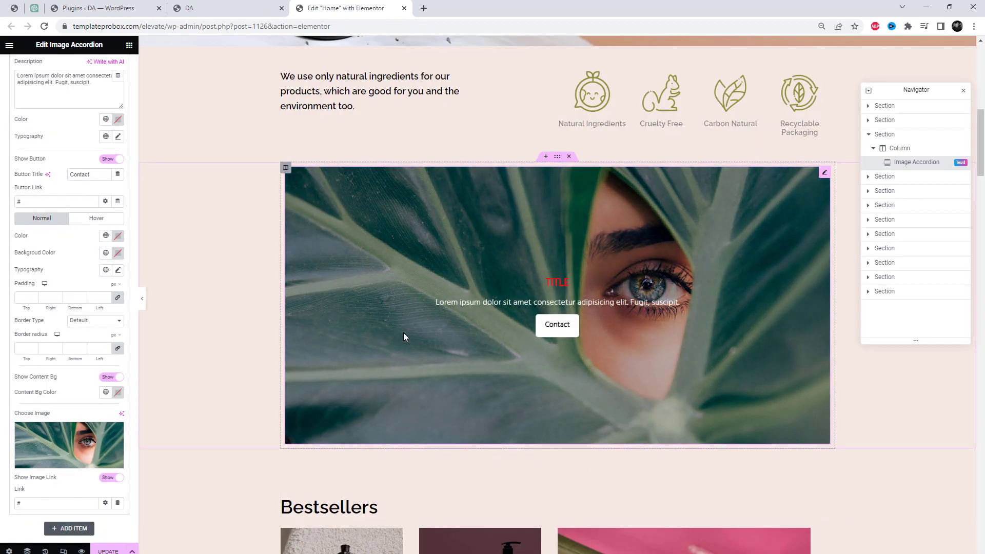
- Set the accordion item's title colour to a light, near-white shade
scroll(51, 221, "up", 4)
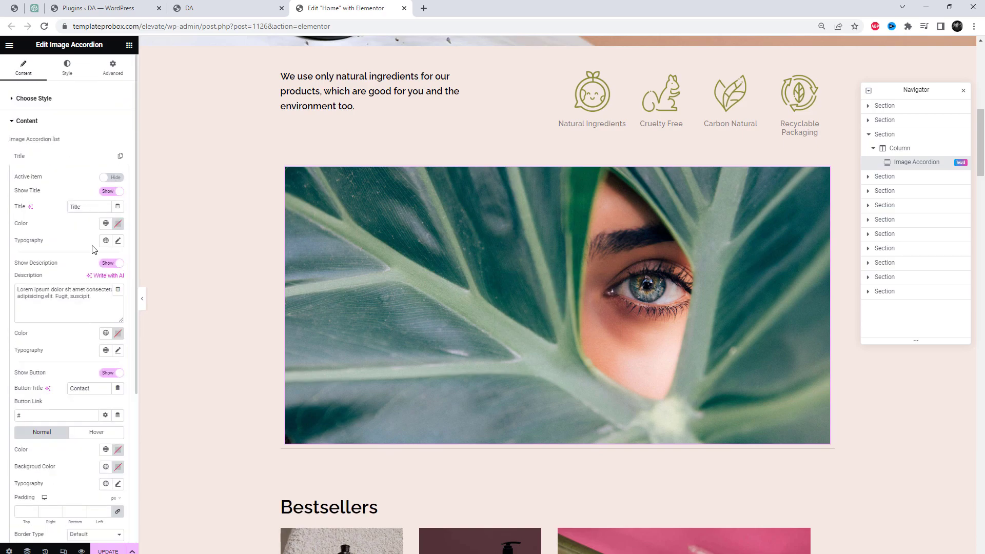
left_click(118, 225)
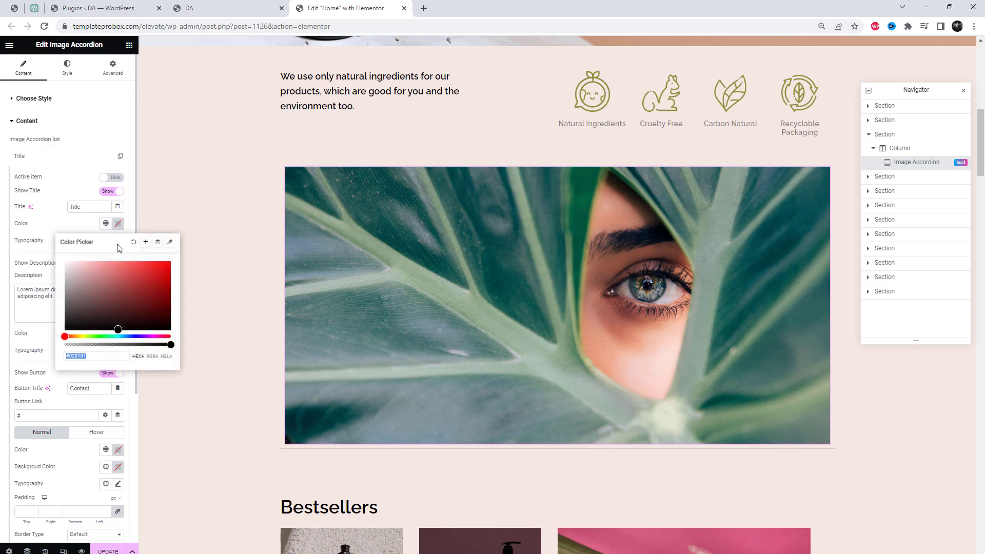
left_click(58, 231)
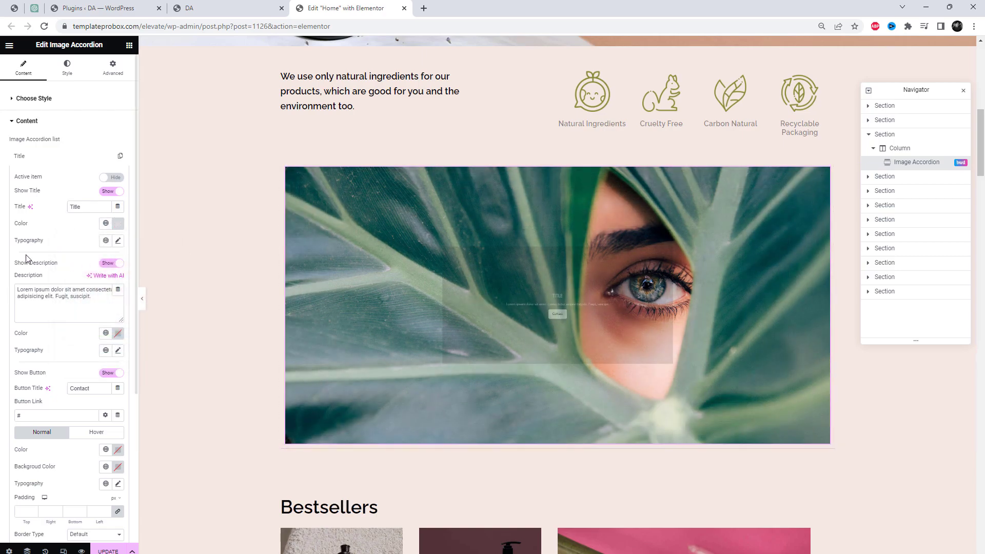
left_click(62, 158)
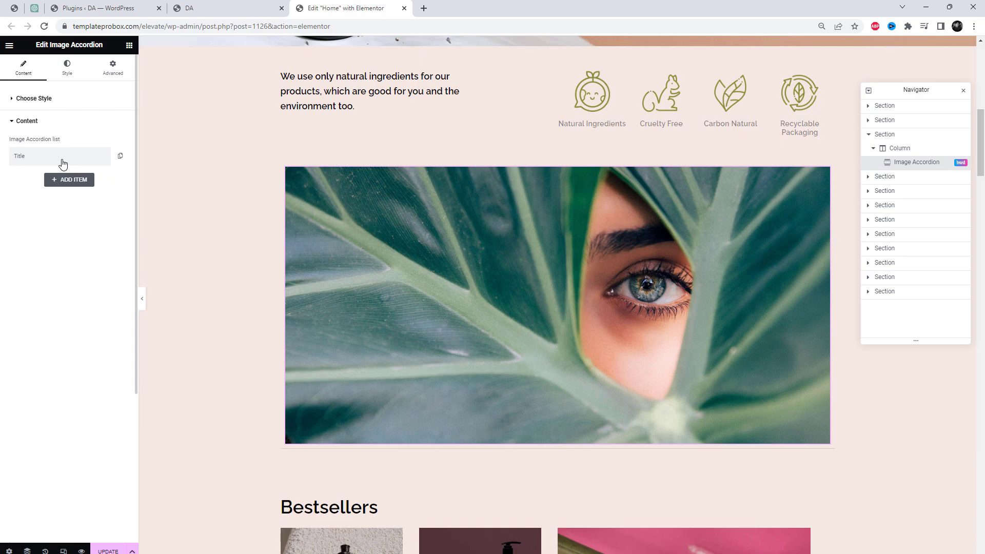
- Duplicate the configured accordion item until the list holds four items
left_click(120, 157)
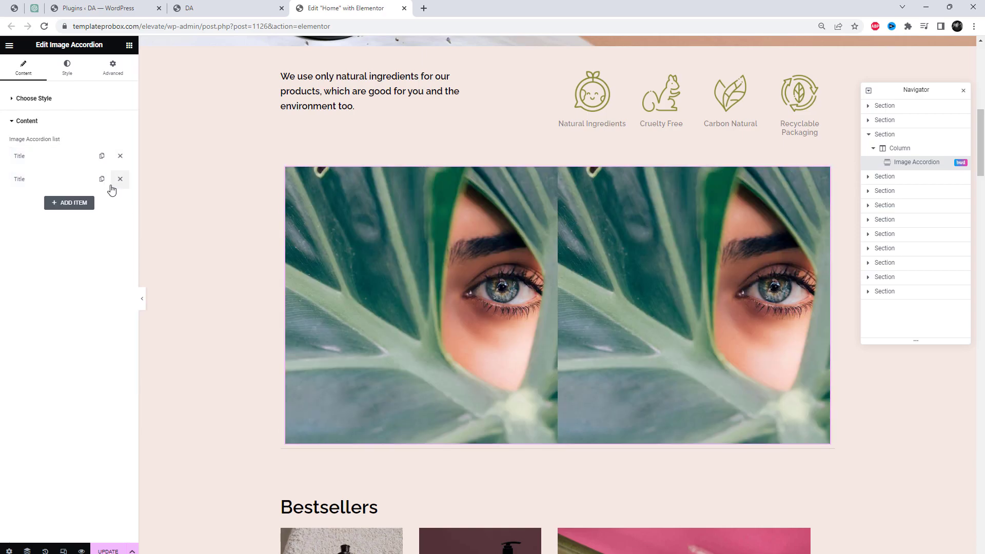
left_click(102, 181)
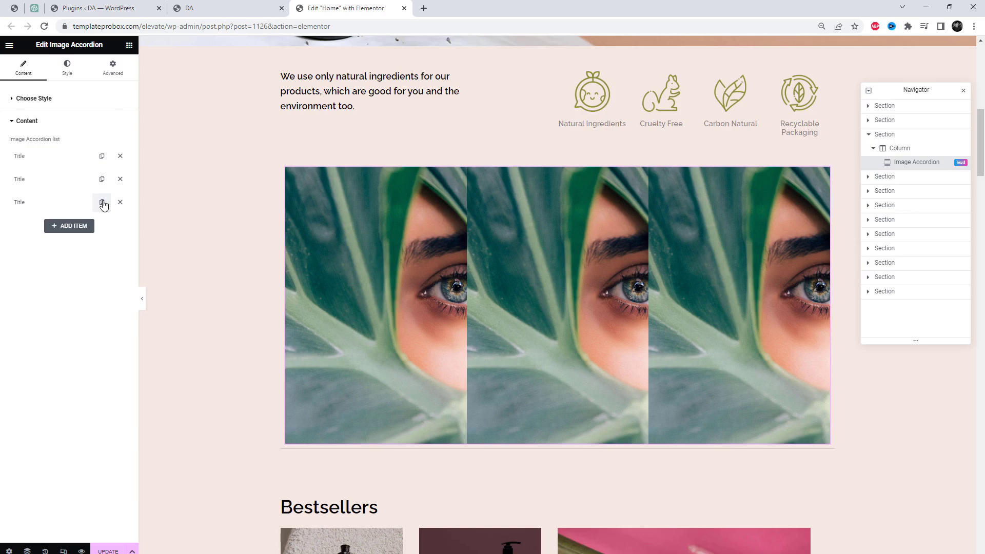
left_click(102, 202)
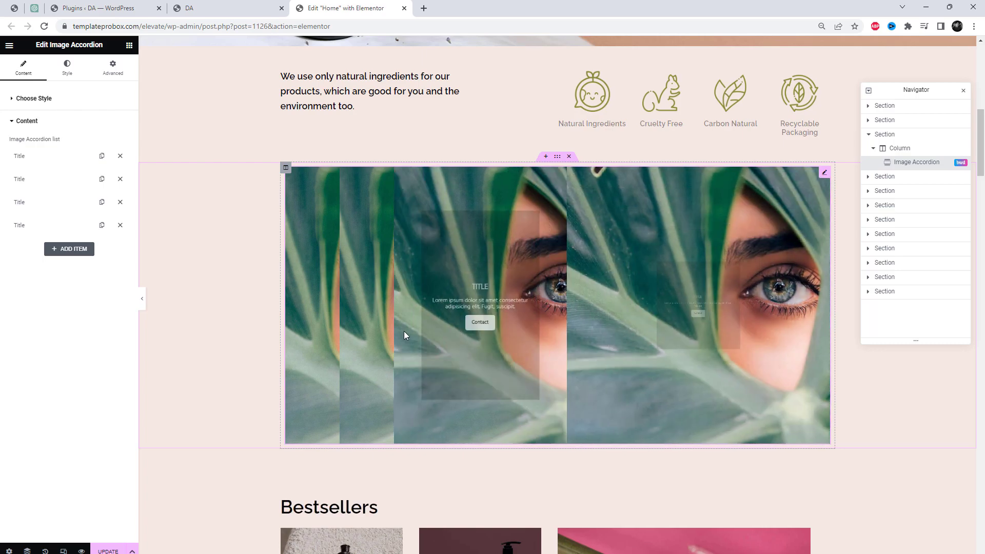
- Set the second accordion item's image to the Super Booster bottle on a pink background from the media library
left_click(49, 181)
scroll(77, 359, "down", 5)
left_click(81, 455)
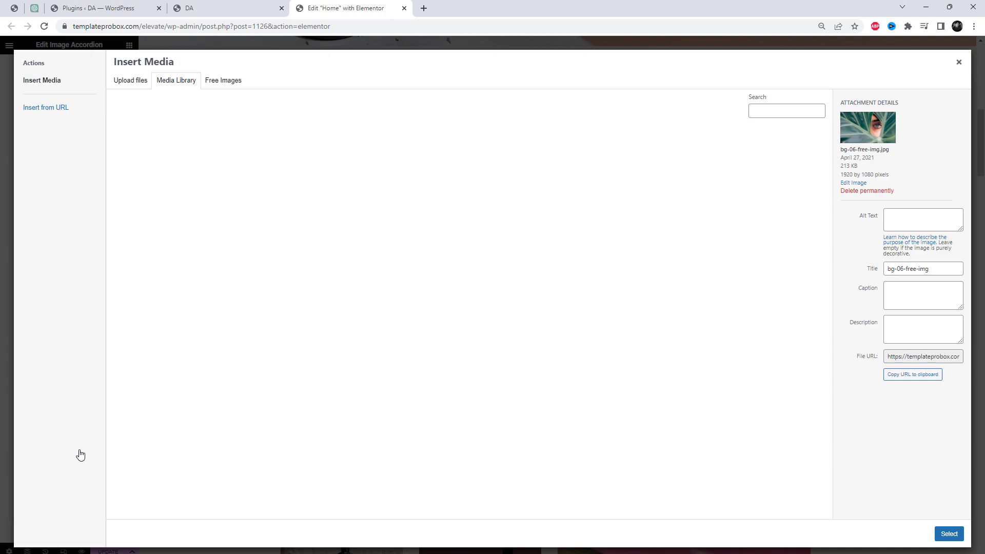
scroll(354, 440, "down", 3)
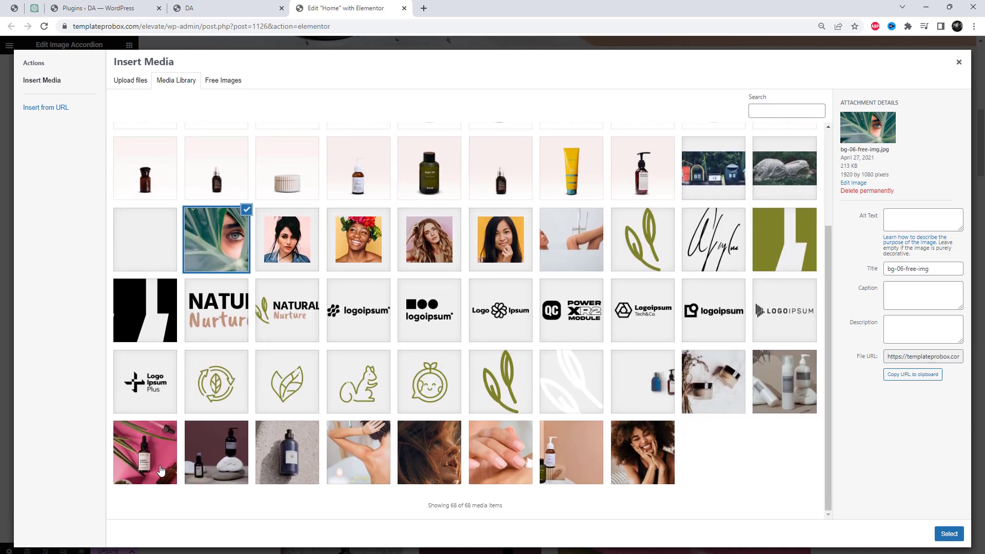
left_click(161, 471)
left_click(949, 534)
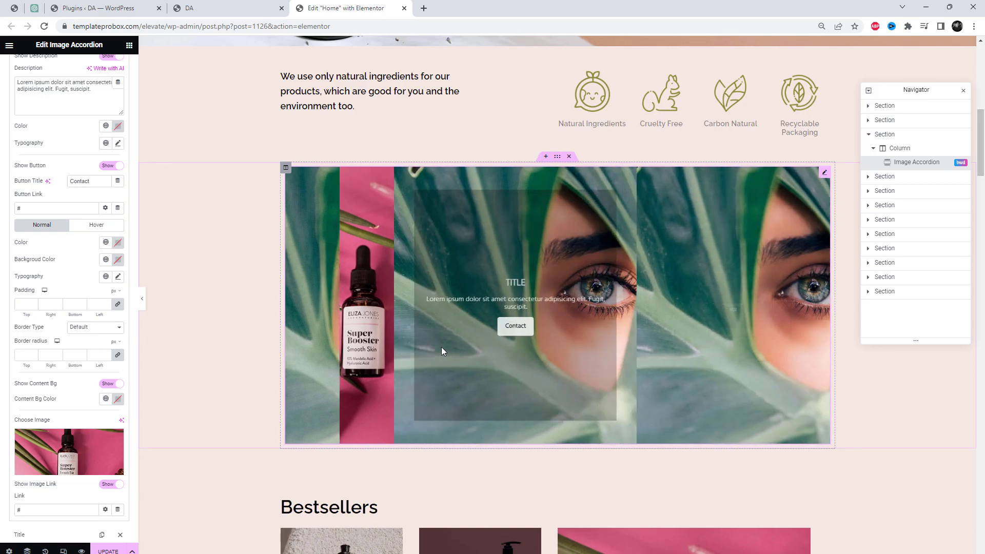
- Set the third accordion item's image to the laughing curly-haired woman from the media library
scroll(36, 195, "up", 3)
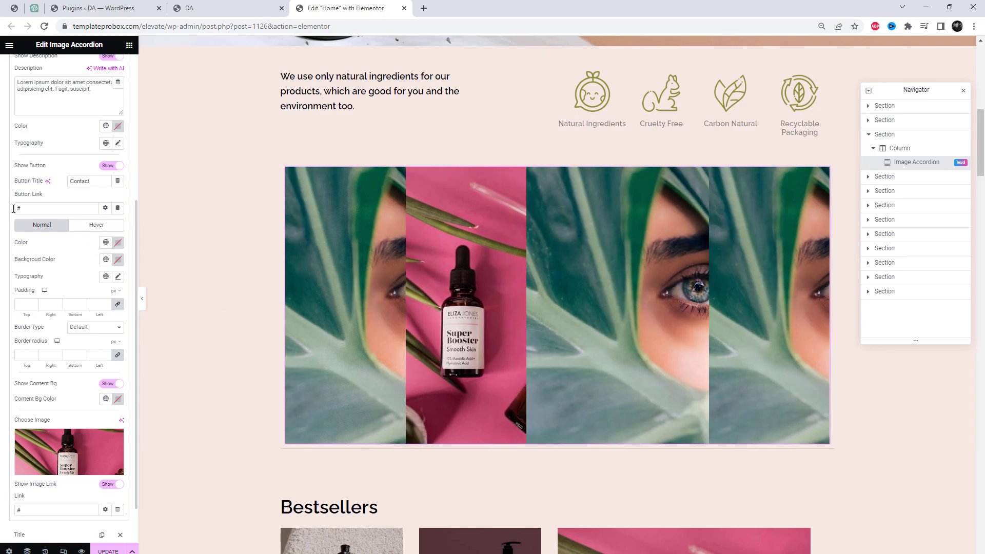
scroll(38, 195, "up", 2)
left_click(47, 185)
left_click(51, 203)
scroll(71, 359, "down", 6)
left_click(73, 425)
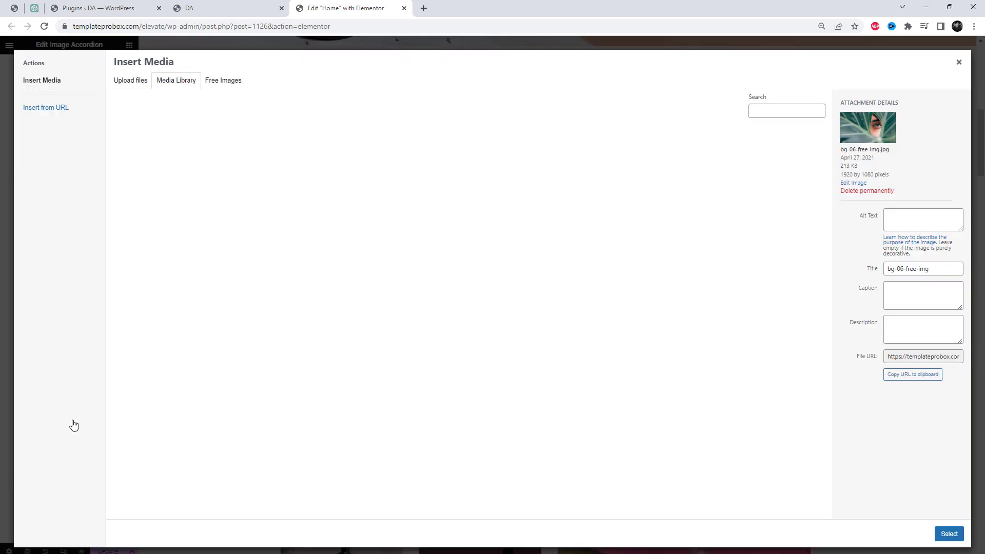
scroll(638, 435, "down", 3)
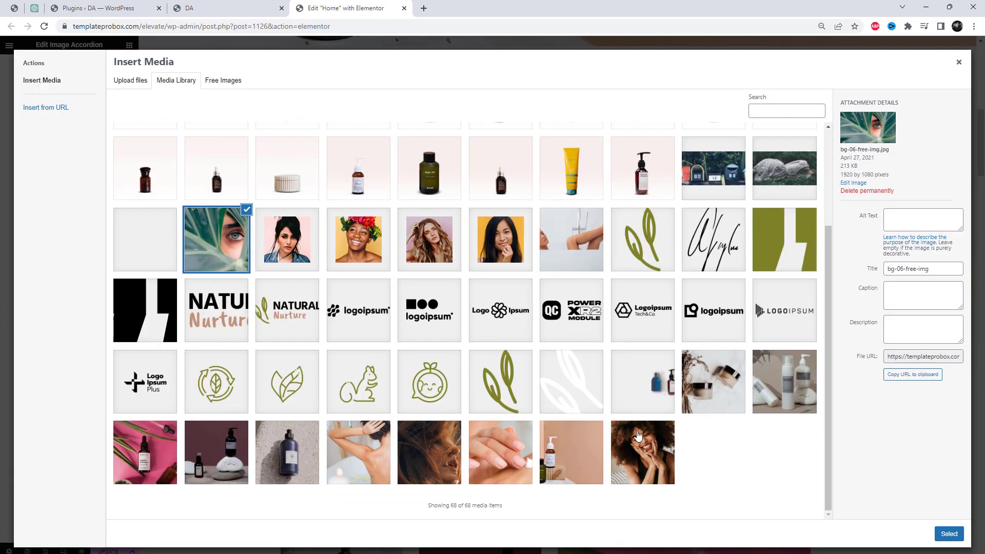
left_click(659, 453)
left_click(948, 528)
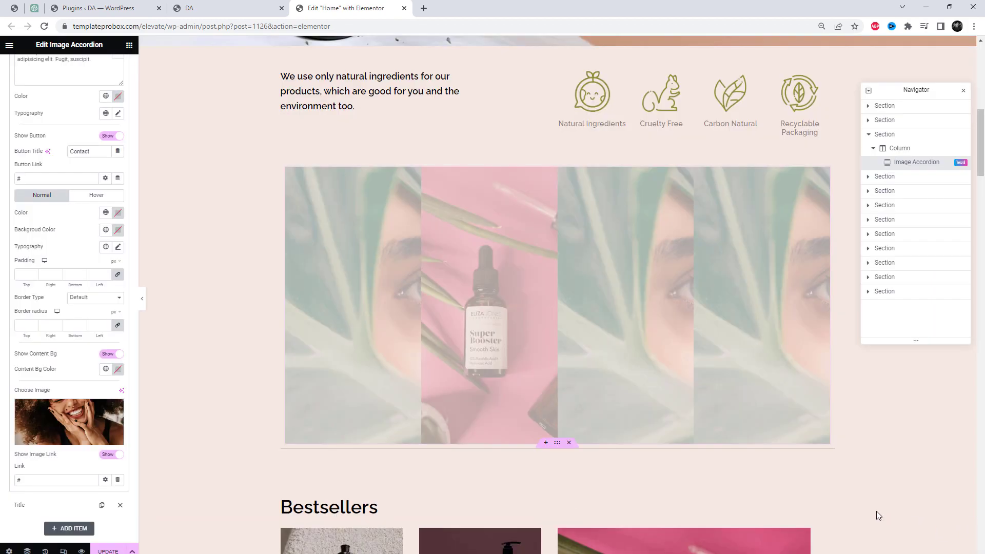
- Set the fourth accordion item's image to product-02-free-img.jpg, the dark bottles on white stones
scroll(38, 236, "up", 4)
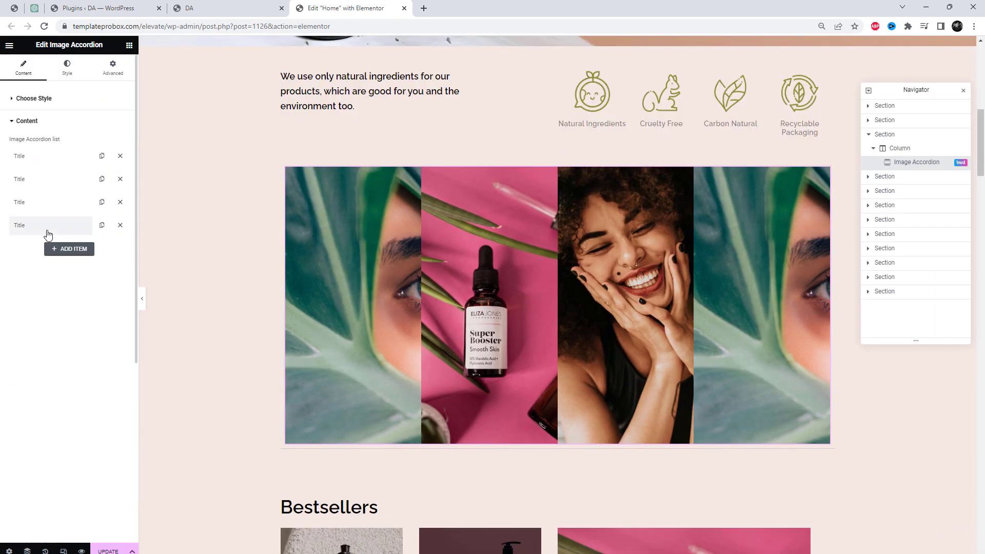
scroll(56, 314, "down", 5)
left_click(86, 452)
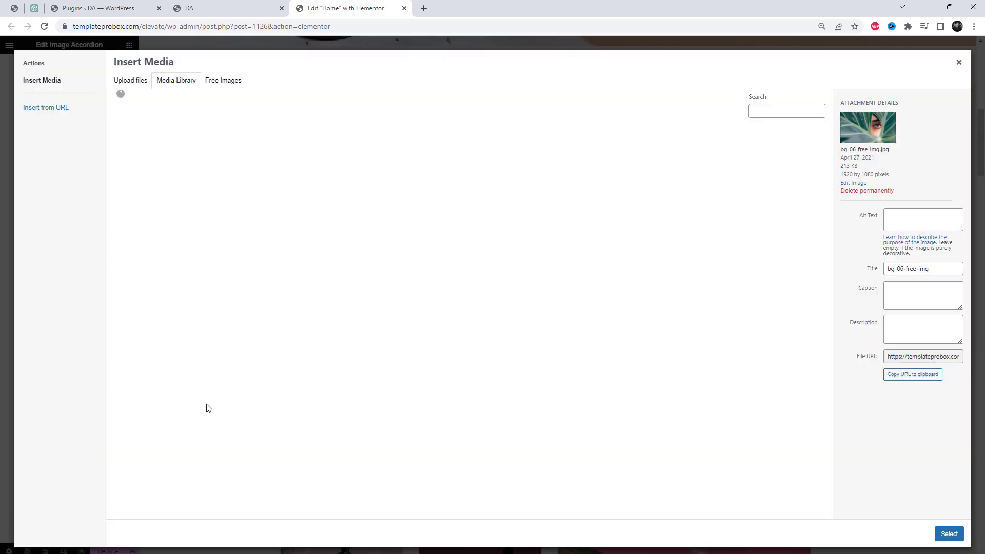
scroll(641, 349, "down", 3)
left_click(723, 403)
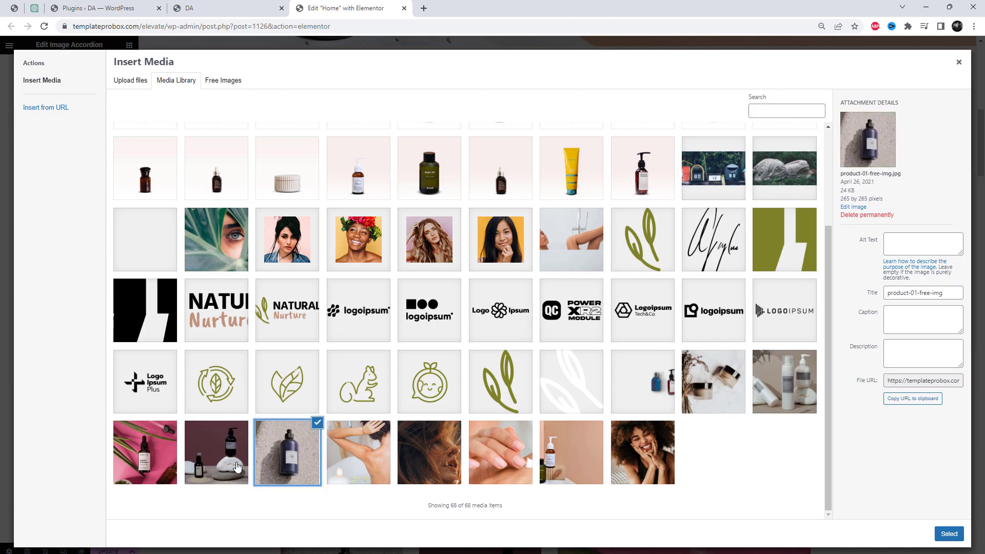
left_click(947, 535)
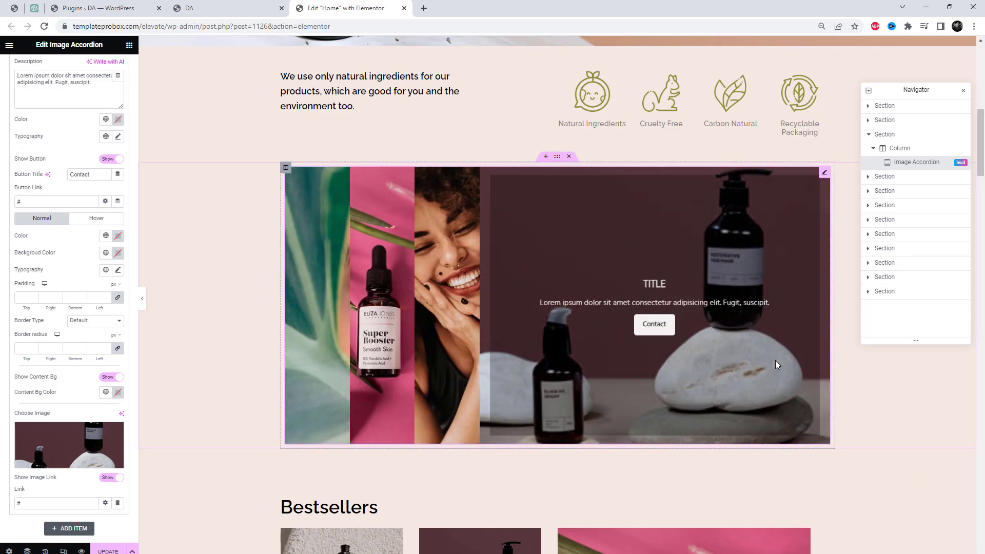
- Replace the fourth accordion item's image with category-03-free-img.jpg, the woman's bare back
left_click(82, 452)
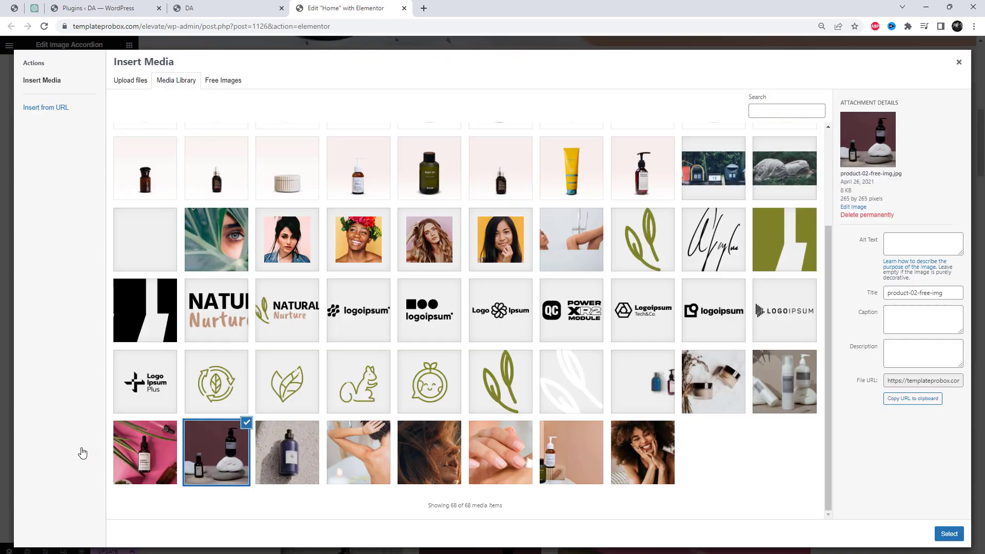
left_click(351, 470)
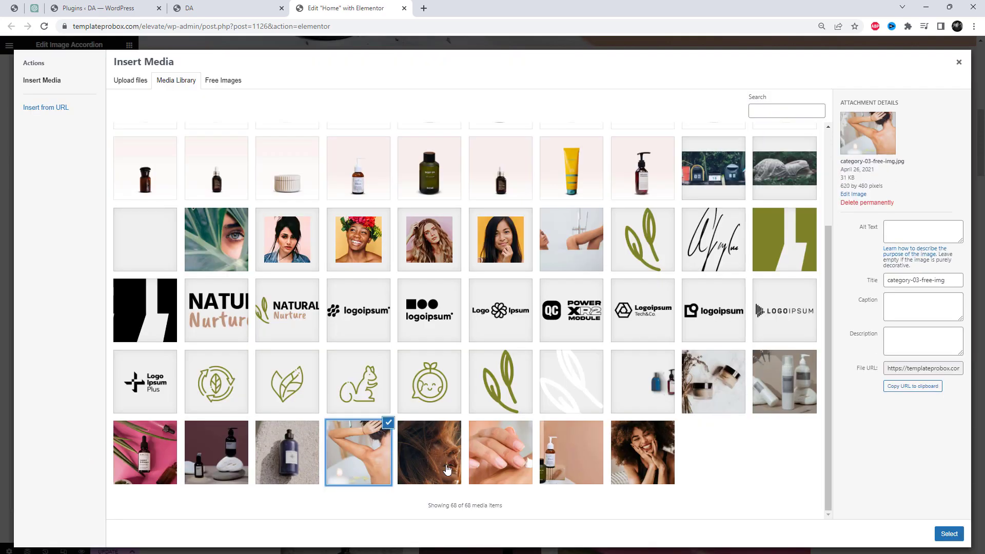
left_click(950, 534)
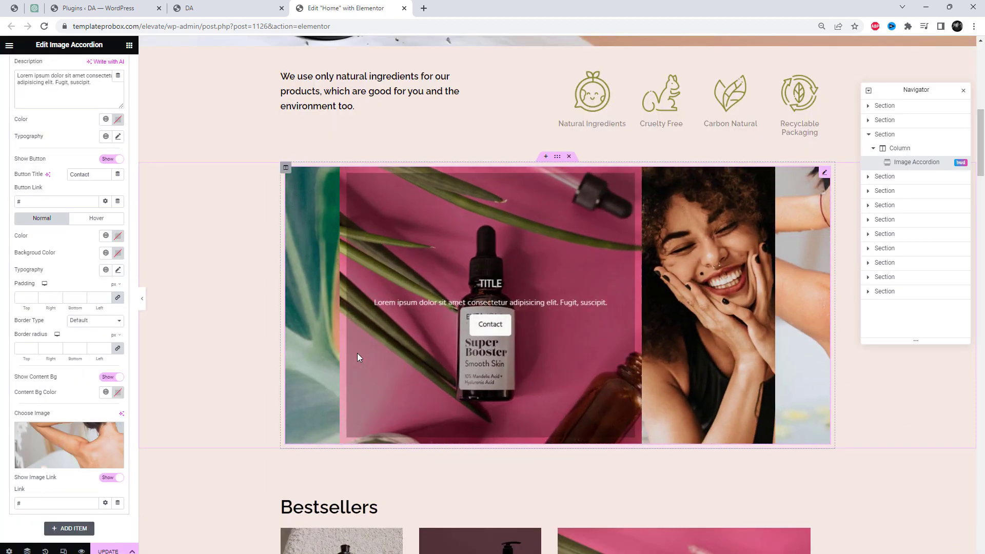
- Change the Image Accordion's style to Style 2
scroll(30, 171, "up", 6)
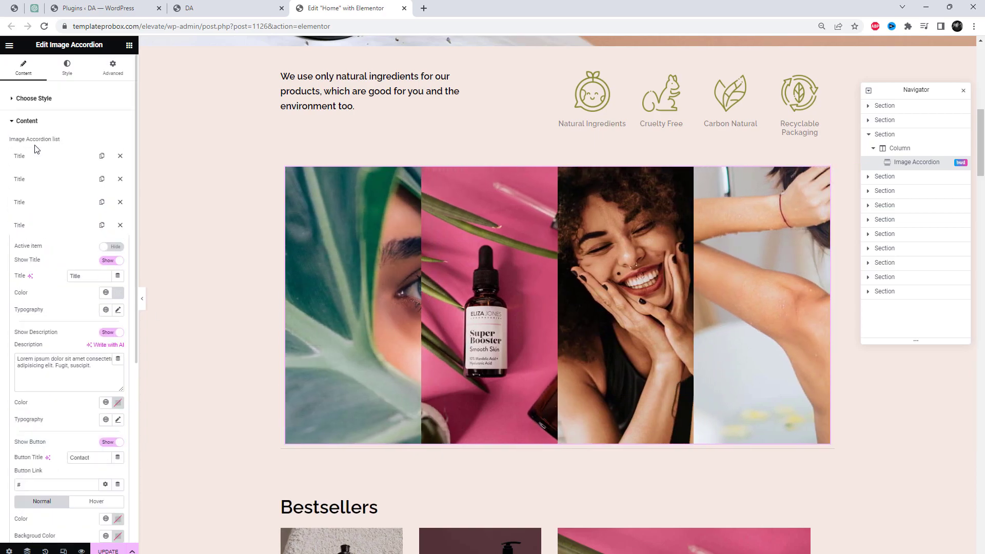
left_click(25, 120)
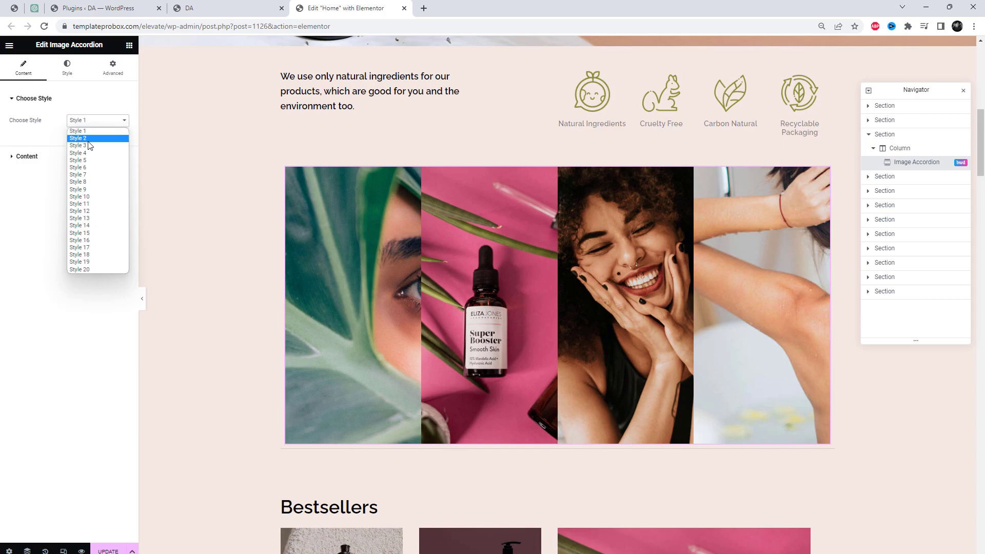
left_click(88, 141)
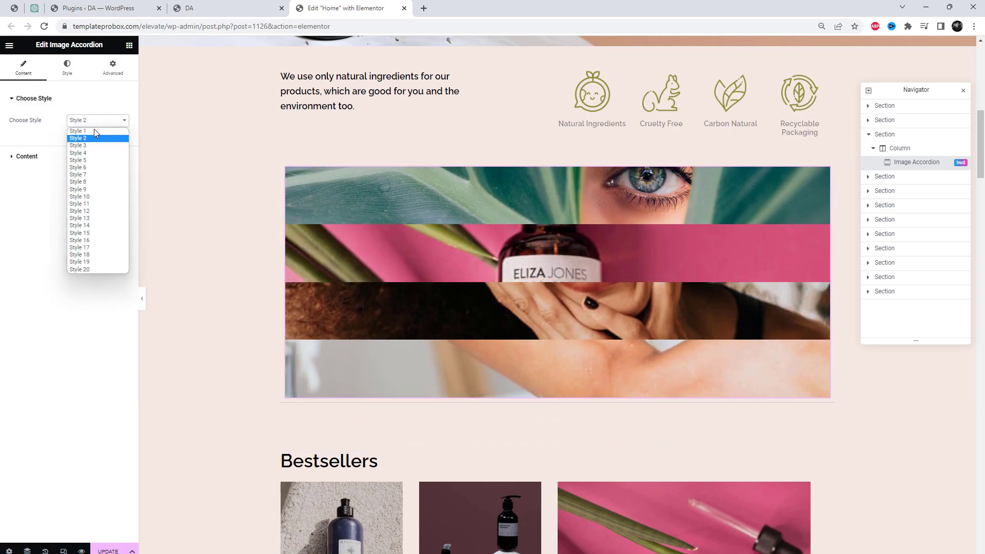
- Change the Image Accordion's style to Style 3 and close the Navigator
left_click(94, 146)
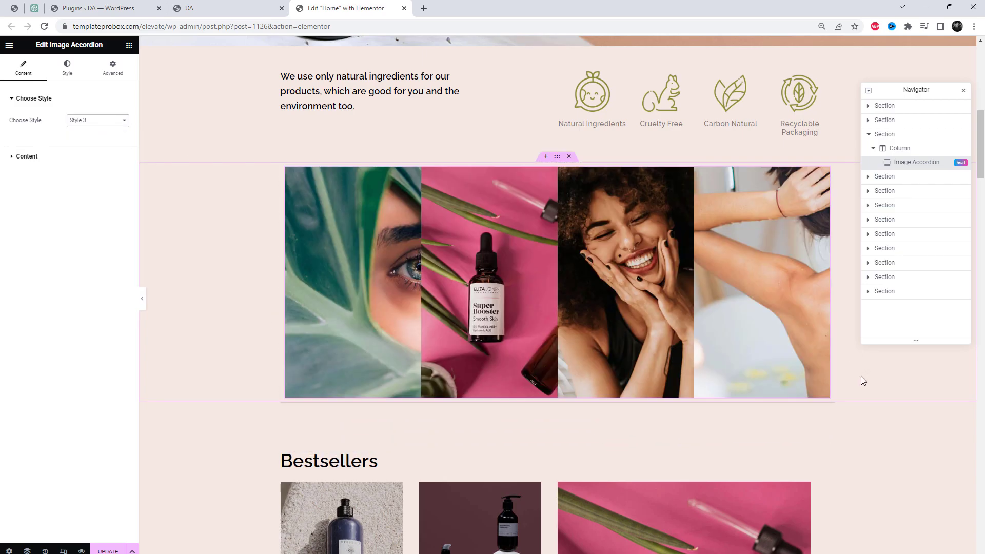
left_click(962, 92)
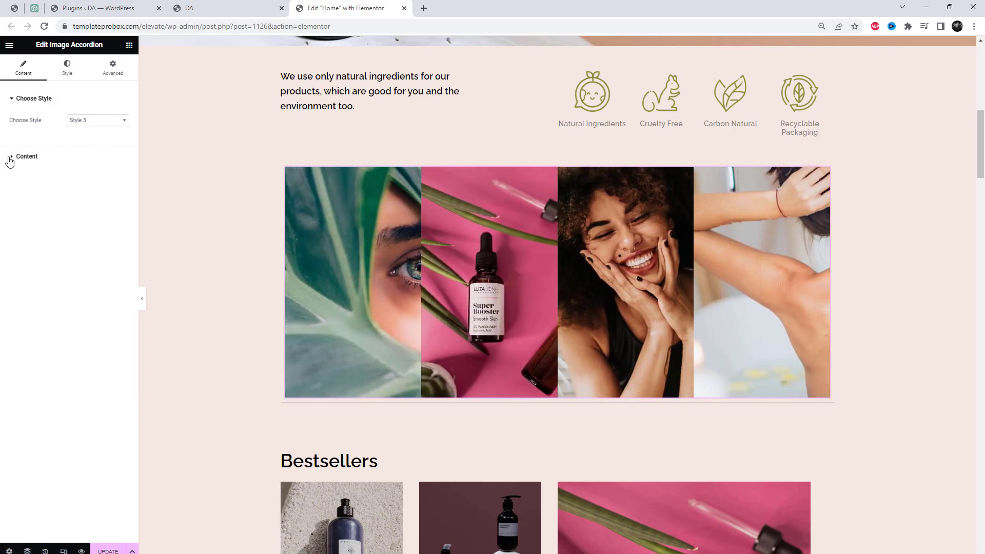
- In the first accordion item's content settings, set the Contact button's normal background color to a muted reddish brown
left_click(53, 157)
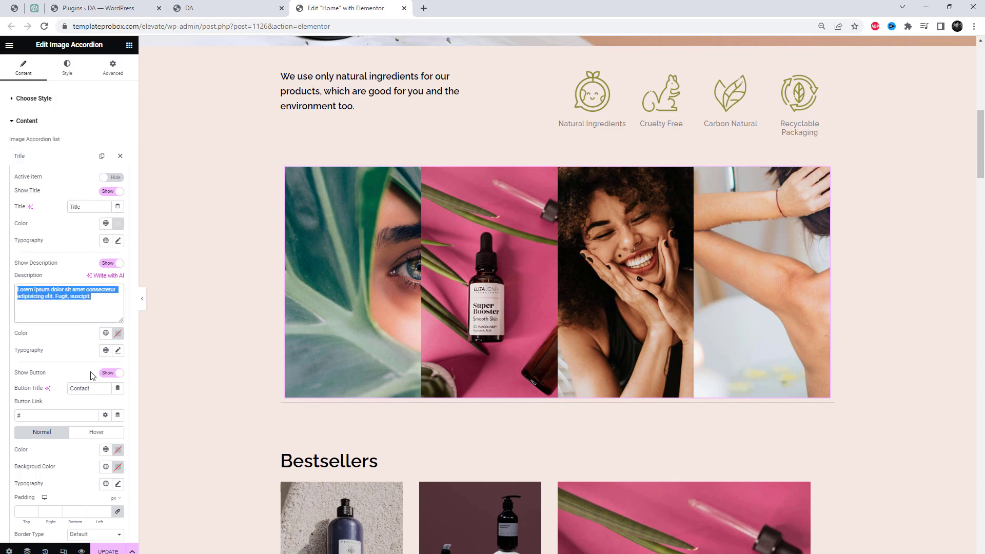
scroll(92, 376, "down", 2)
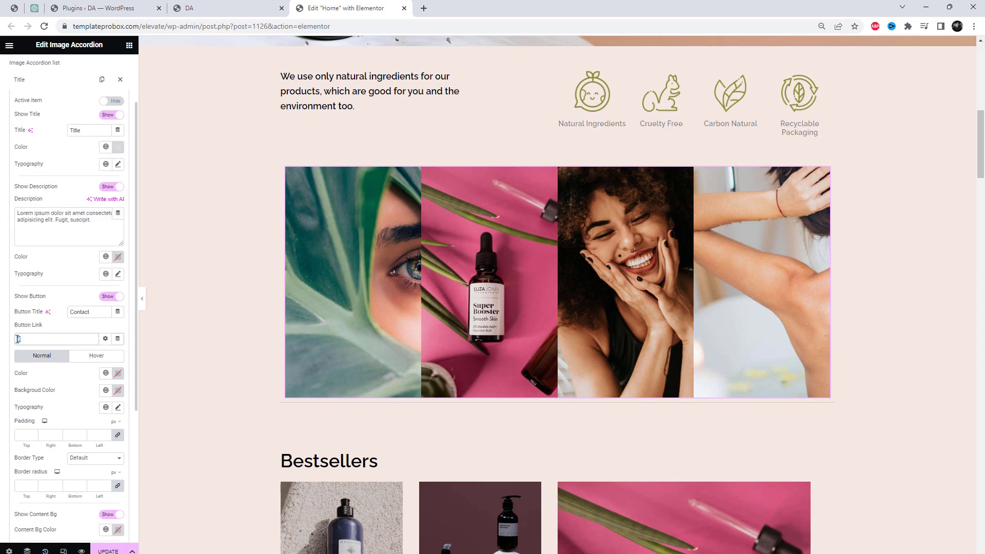
scroll(104, 418, "down", 2)
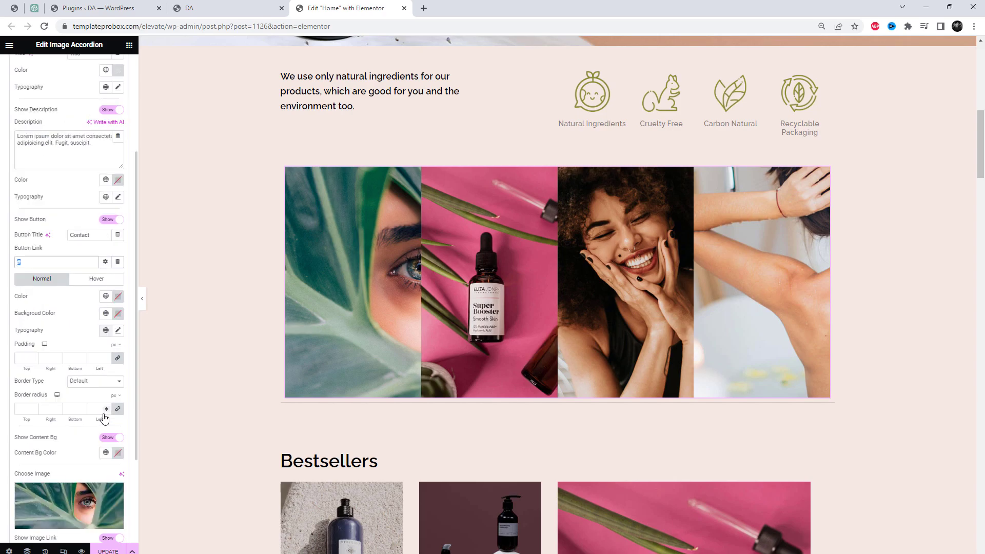
left_click(119, 314)
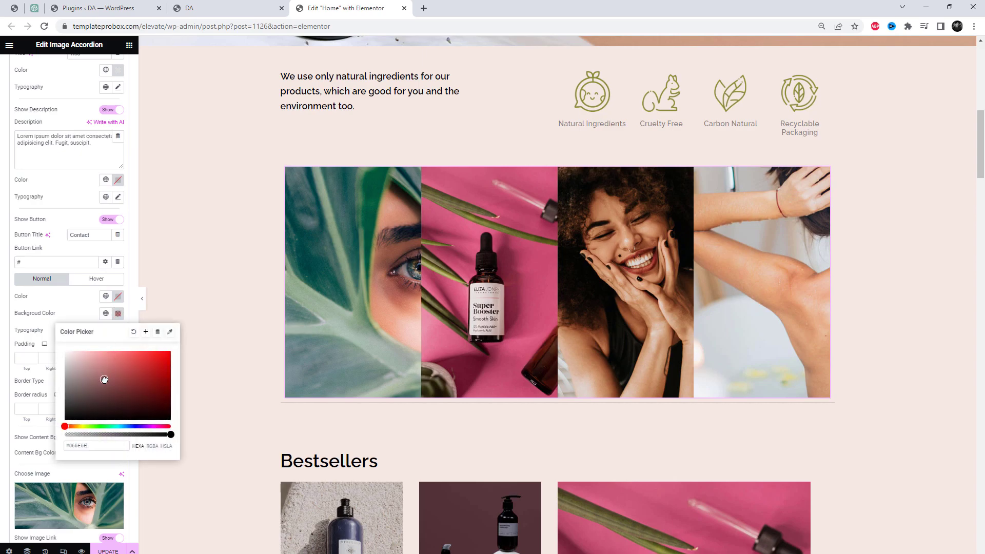
left_click(82, 317)
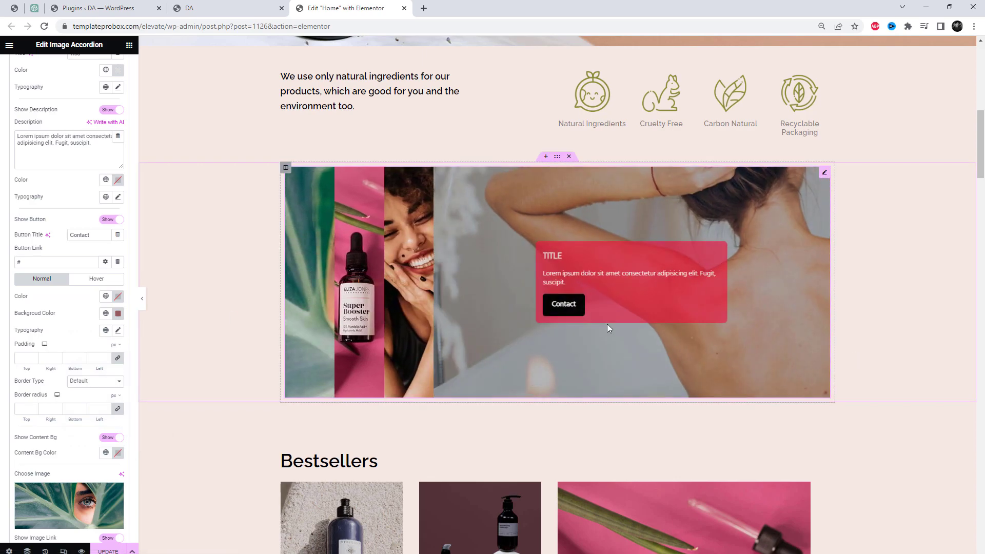
- Try Style 4 and Style 5 on the Image Accordion
scroll(76, 220, "up", 3)
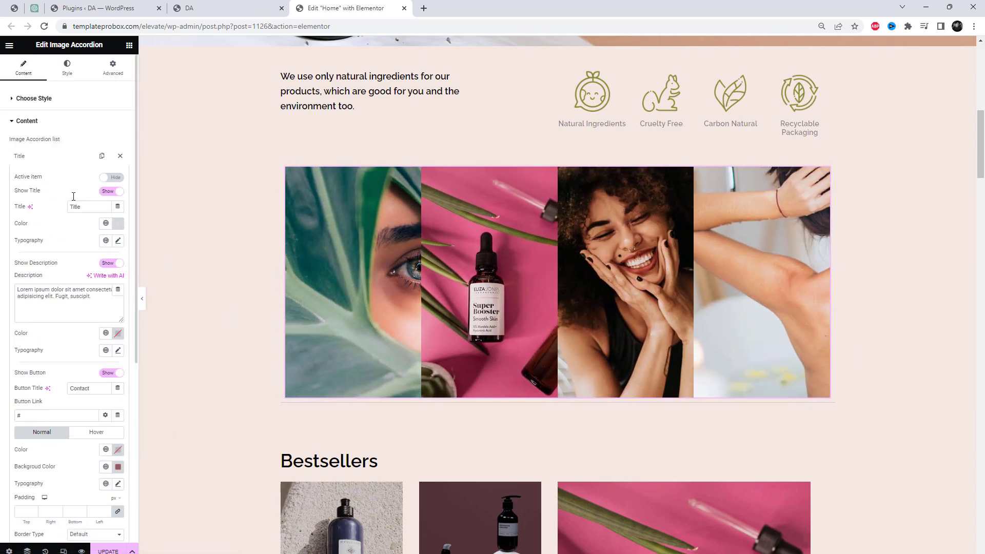
left_click(21, 121)
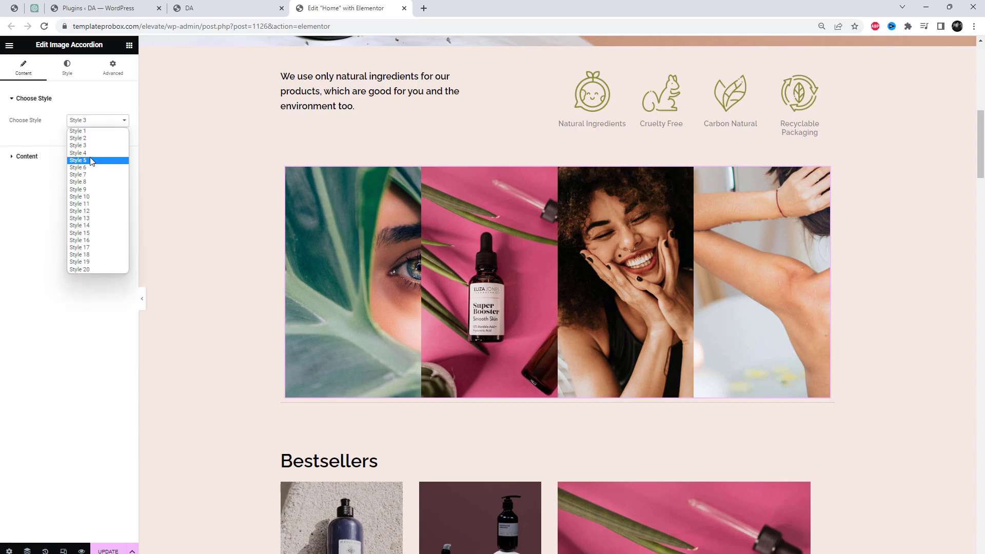
left_click(94, 154)
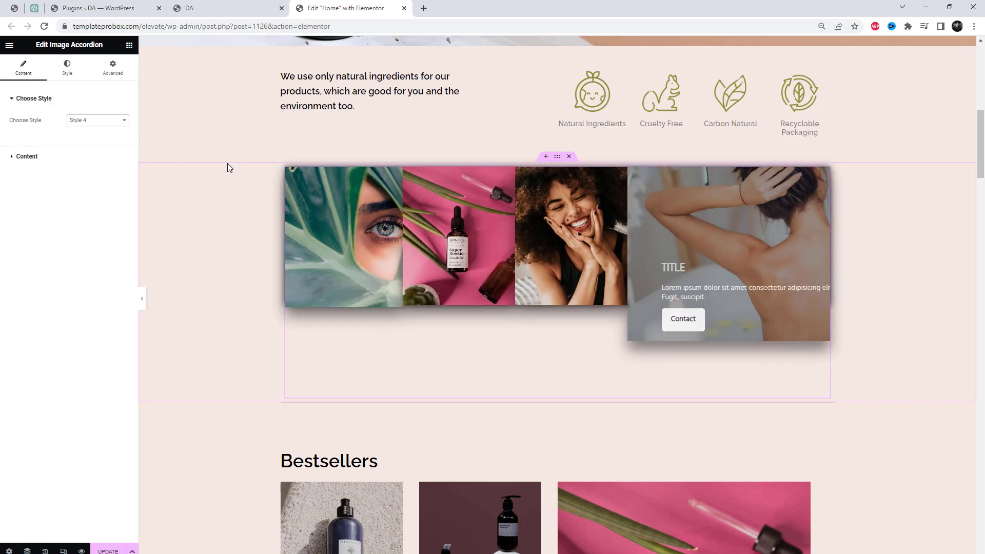
left_click(107, 122)
left_click(98, 160)
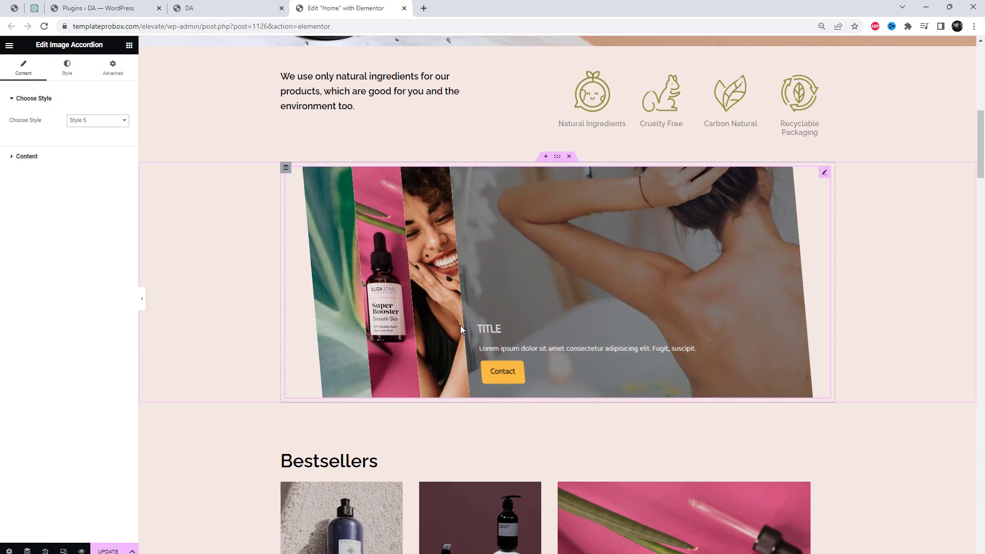
- Update the Home page with the Image Accordion in Style 6 and examine the accordion on the reloaded live page
left_click(88, 121)
left_click(84, 168)
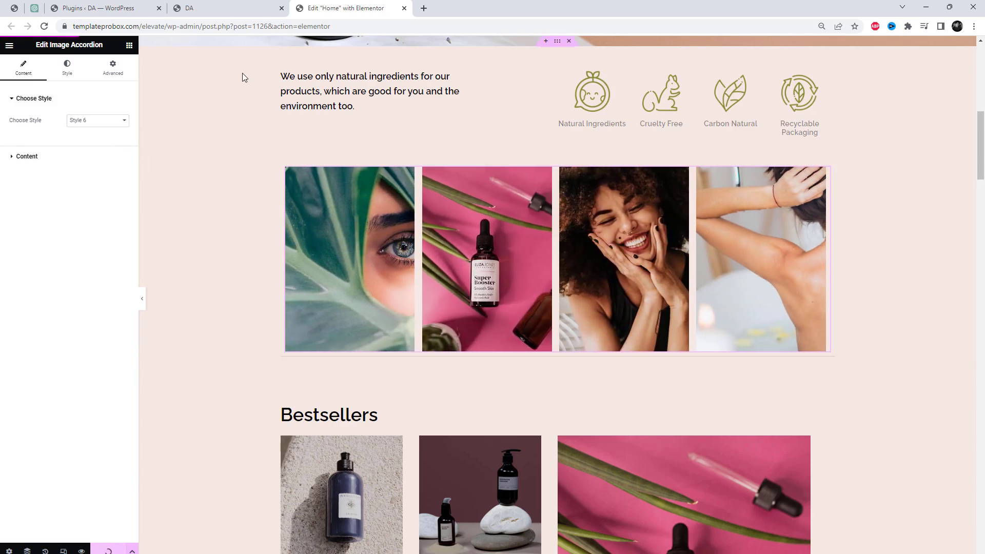
left_click(234, 8)
left_click(235, 26)
key("Return")
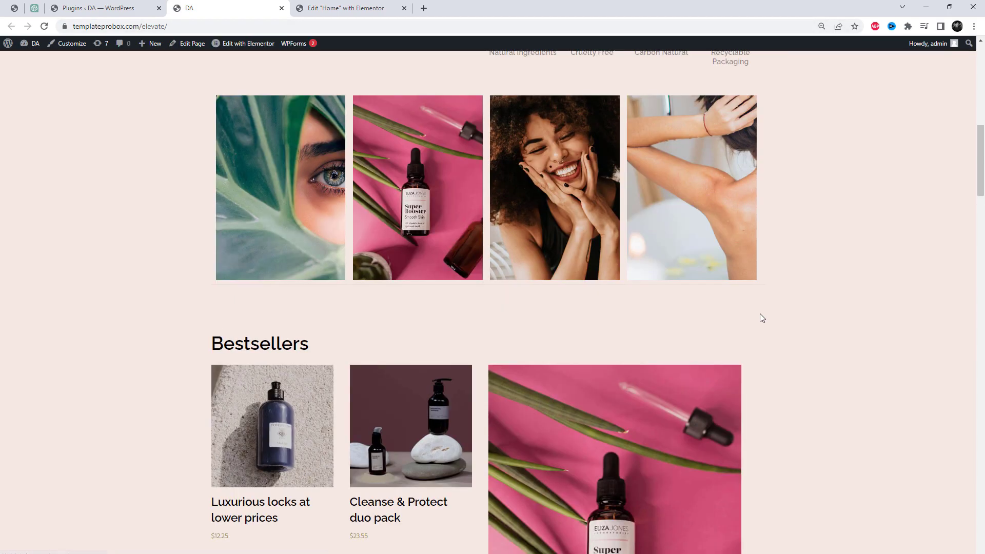
scroll(760, 314, "up", 3)
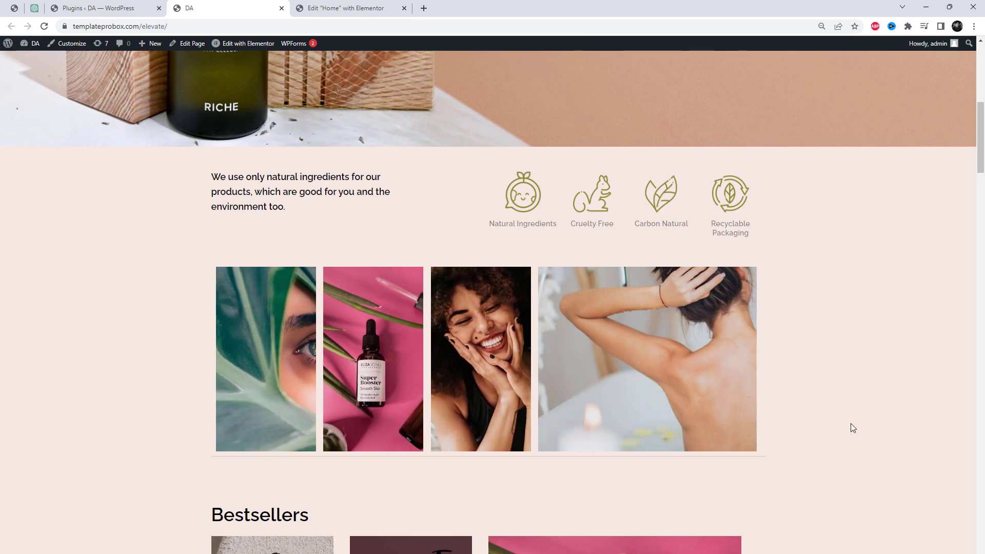
- Return to the Elementor editor and try Styles 7, 8 and 9 on the Image Accordion
left_click(336, 7)
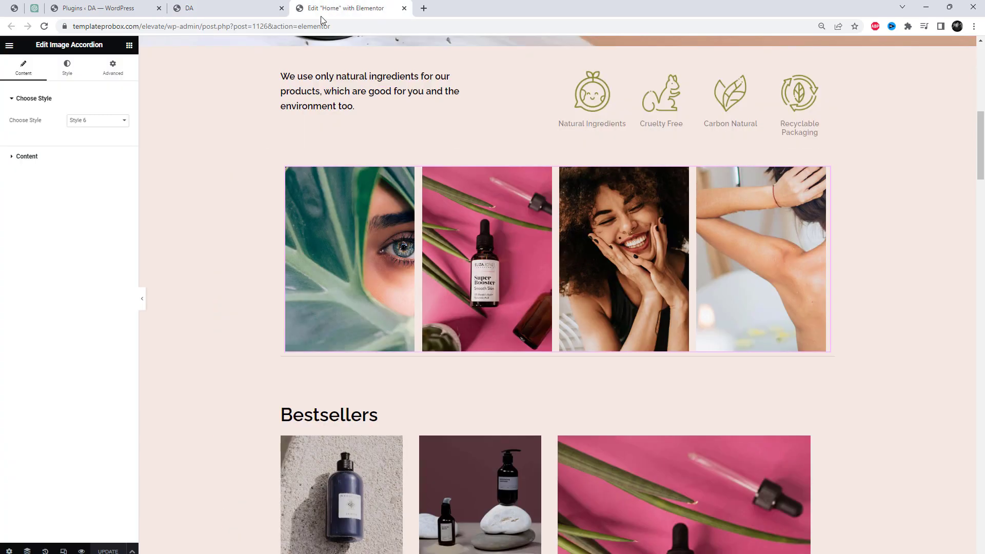
left_click(91, 175)
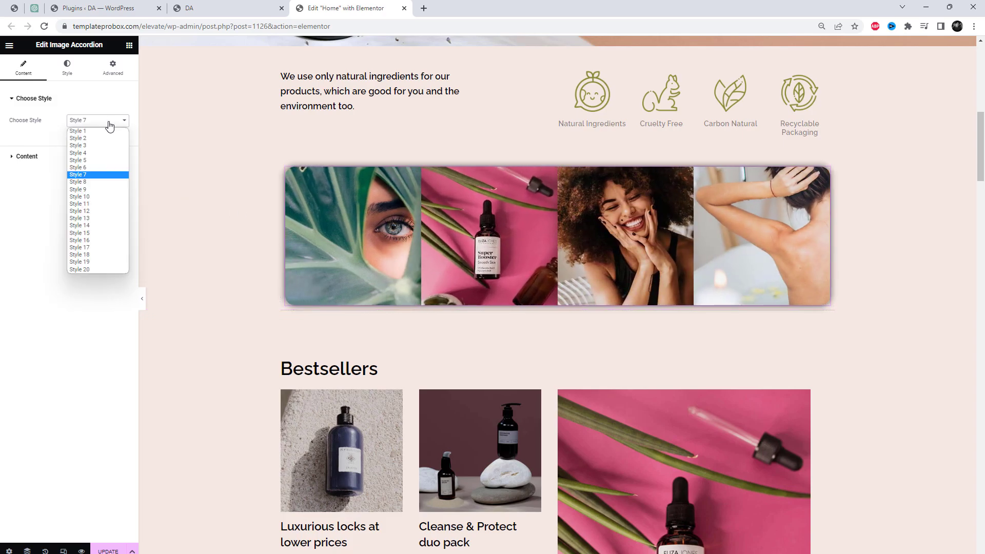
left_click(92, 183)
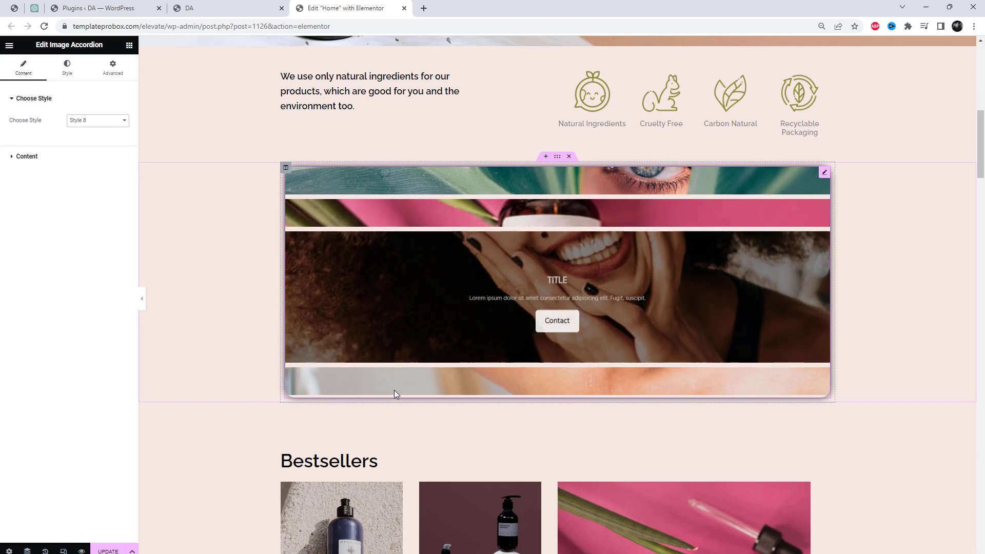
left_click(91, 122)
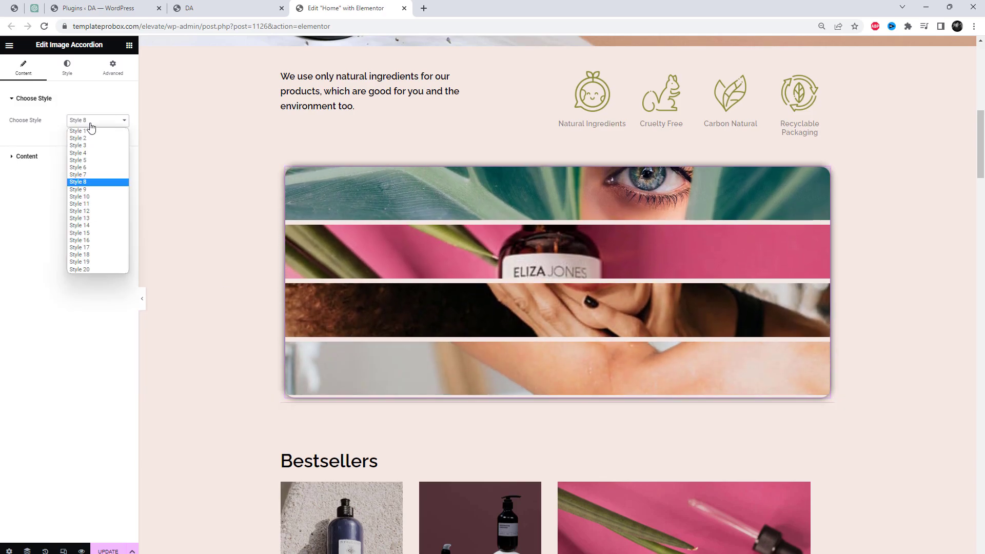
left_click(100, 190)
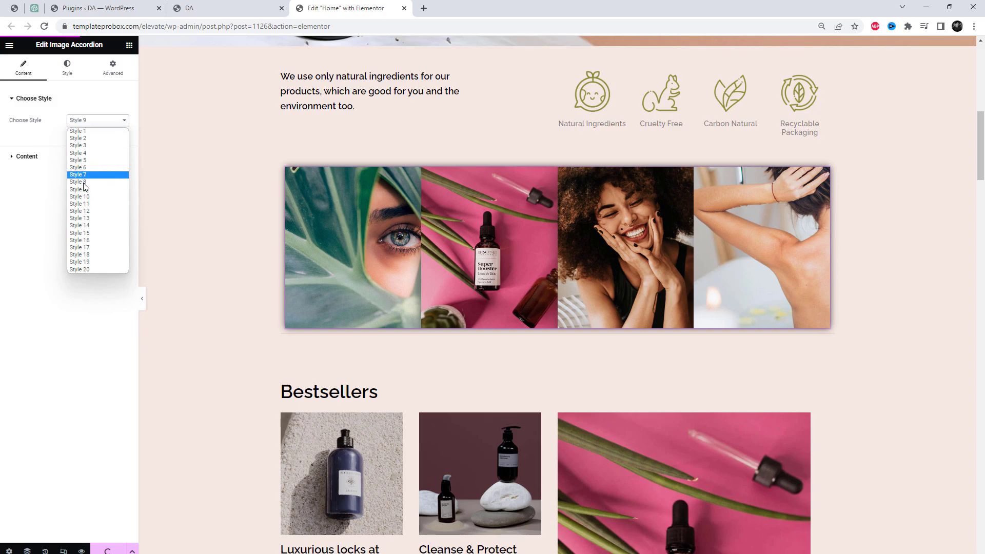
- Update the page with the Image Accordion in Style 10 and reload the live page to check it
left_click(89, 198)
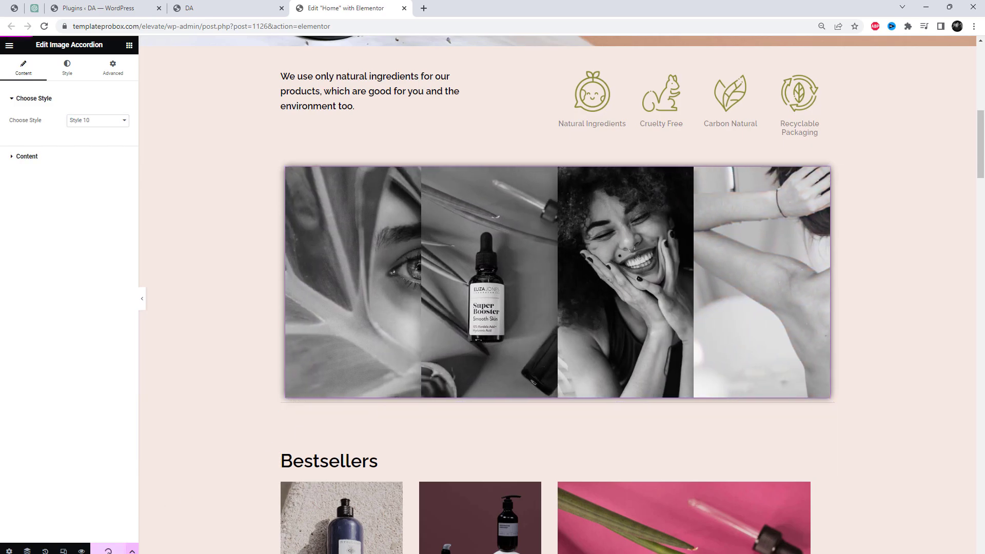
left_click(272, 8)
key("F5")
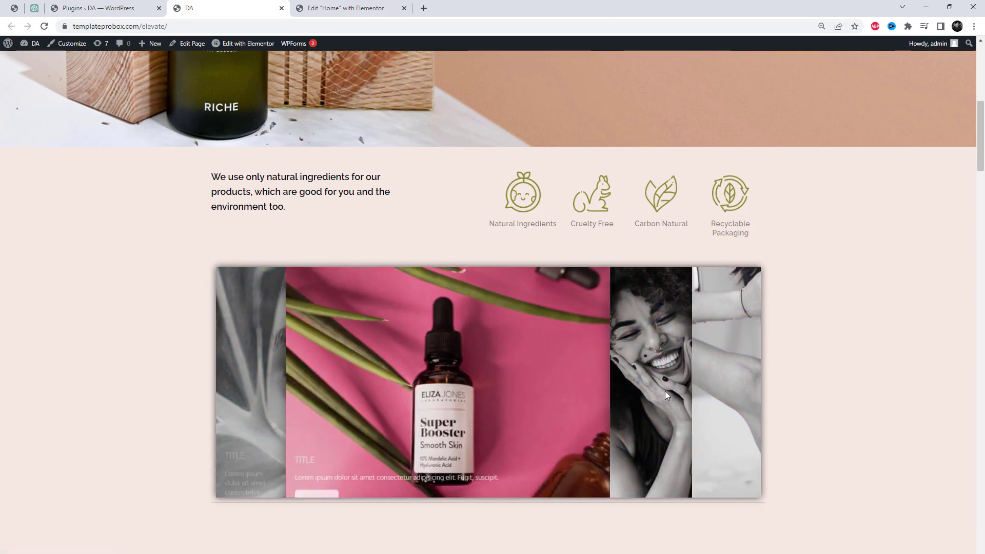
- Go back to the Elementor editor and try Styles 11 through 15 on the Image Accordion
left_click(367, 5)
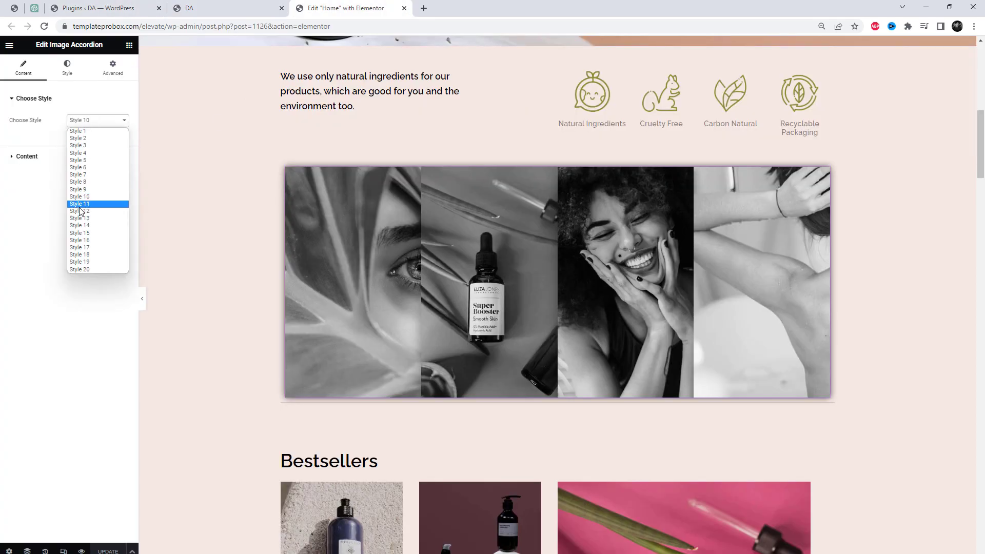
left_click(80, 207)
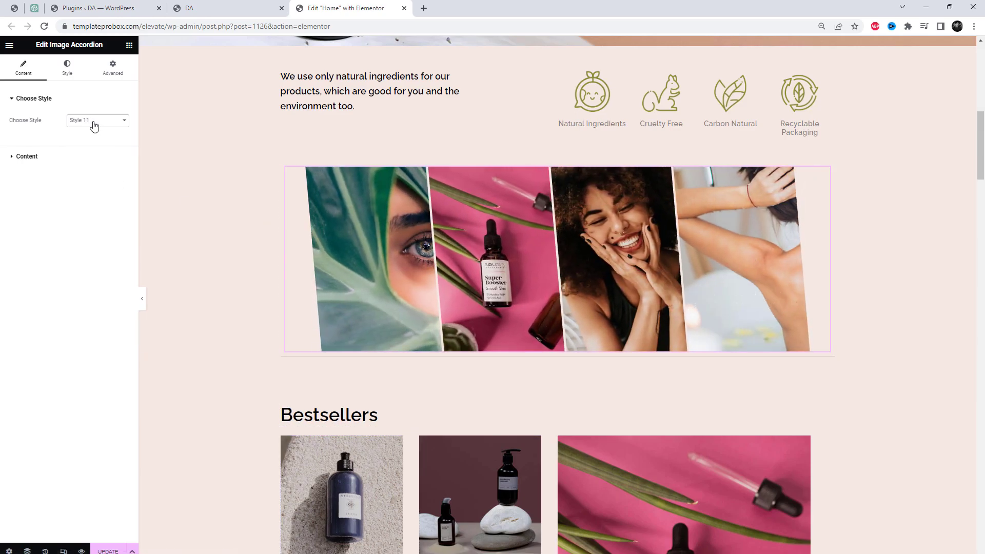
key("Down")
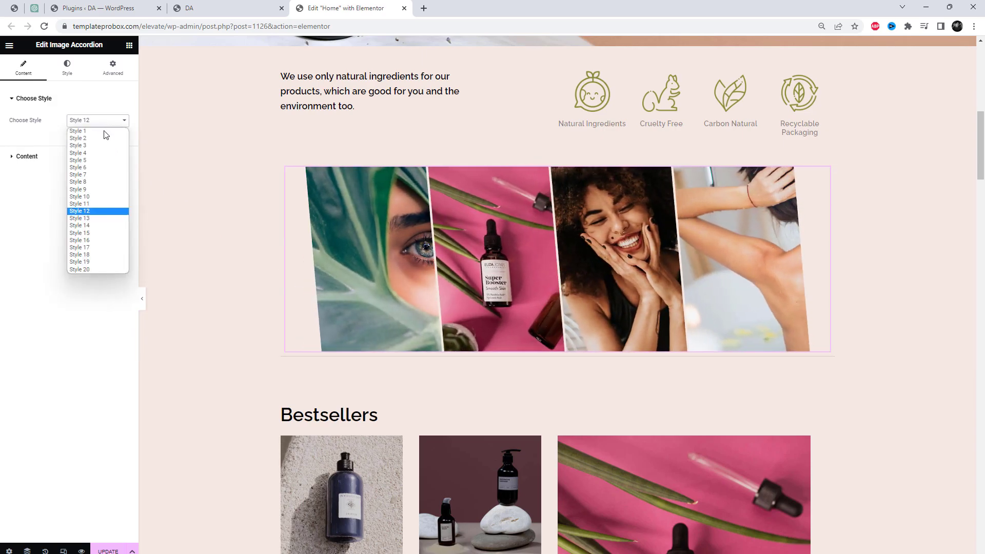
left_click(99, 222)
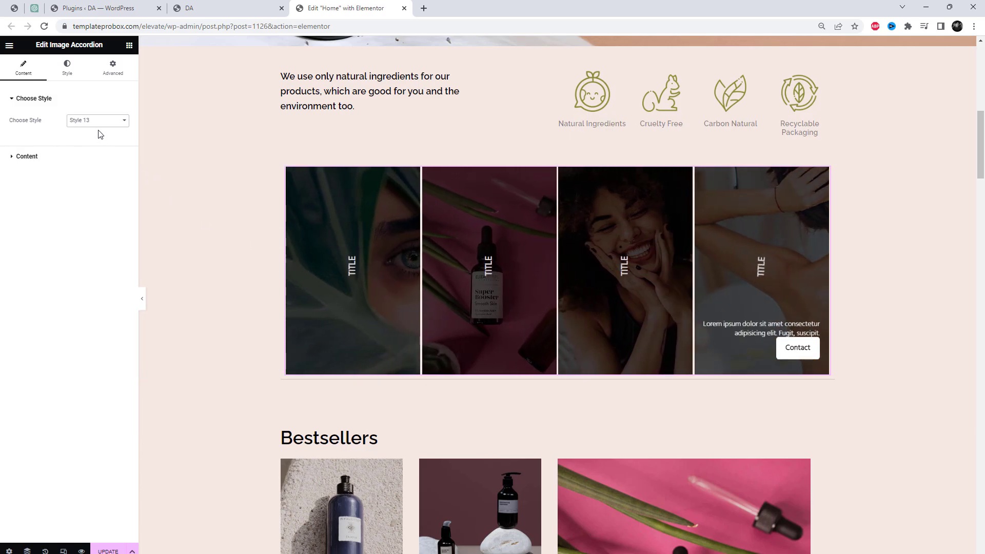
key("Down")
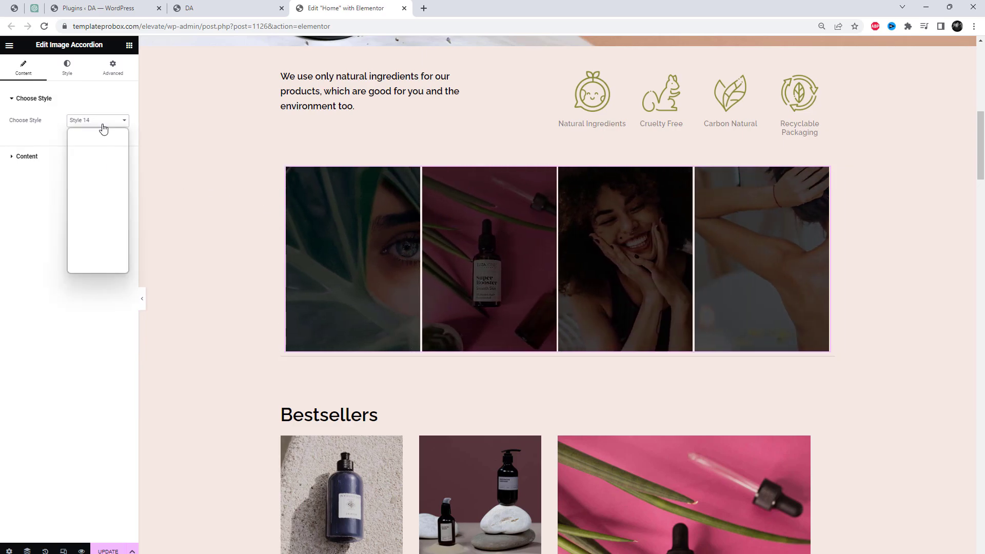
left_click(93, 234)
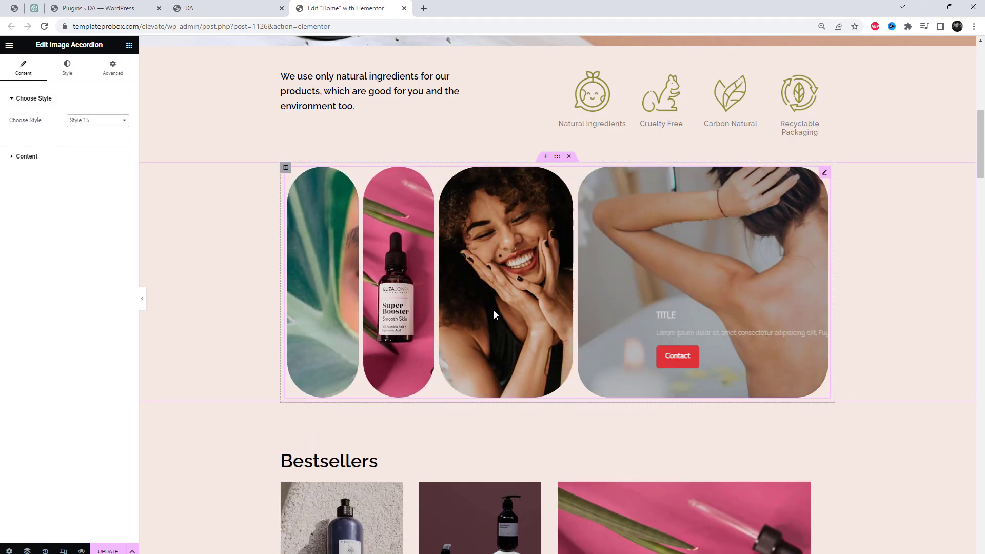
- Try Styles 16, 17 and 18 on the Image Accordion
left_click(102, 123)
left_click(103, 240)
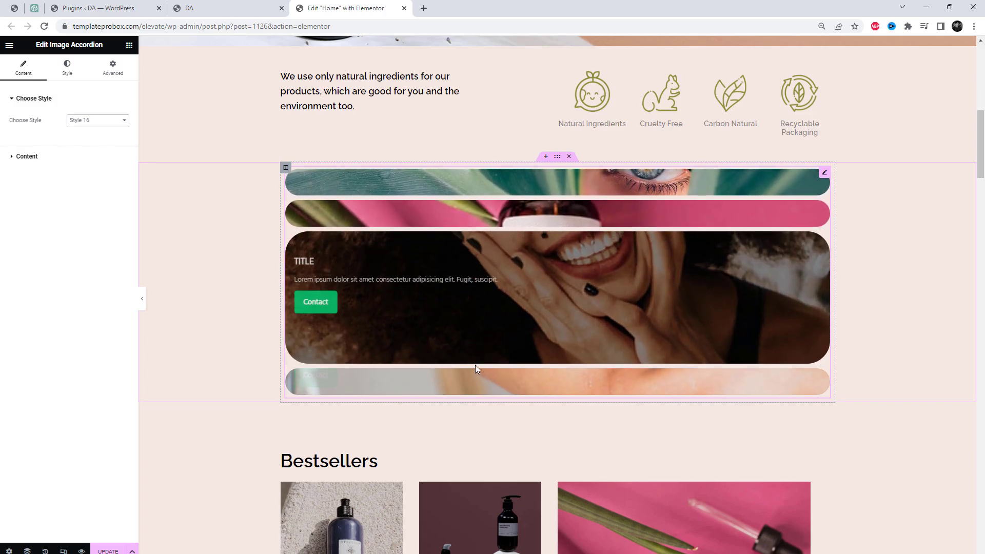
left_click(105, 121)
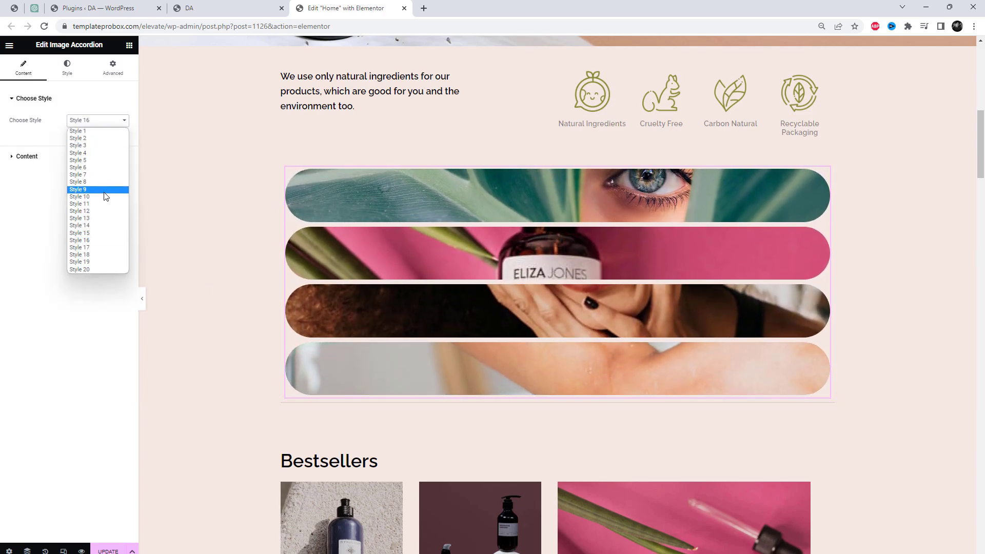
left_click(112, 248)
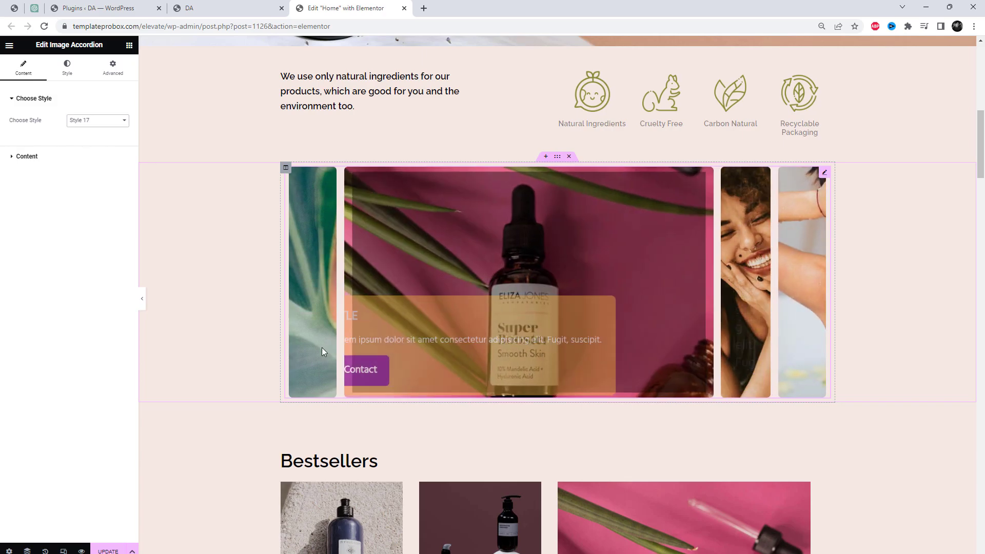
left_click(92, 121)
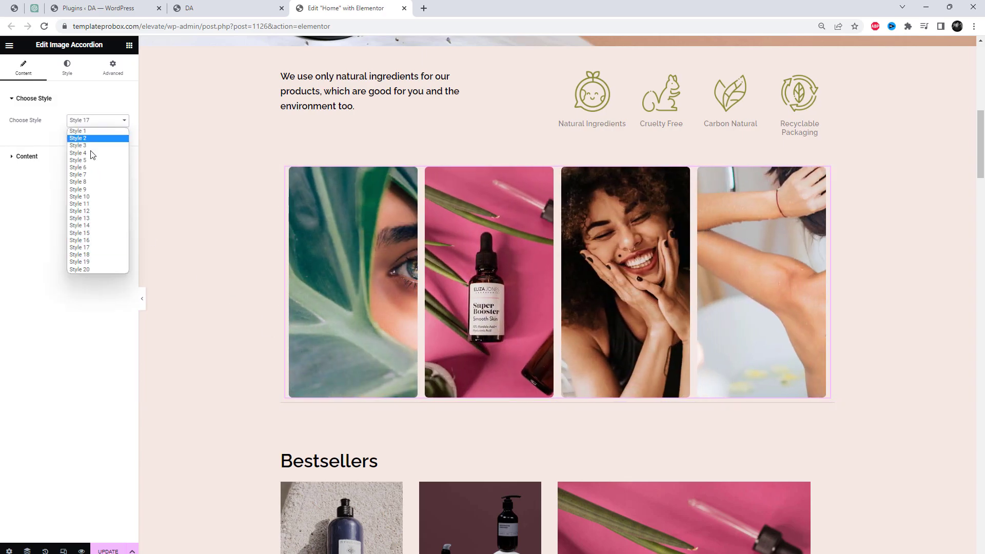
left_click(101, 255)
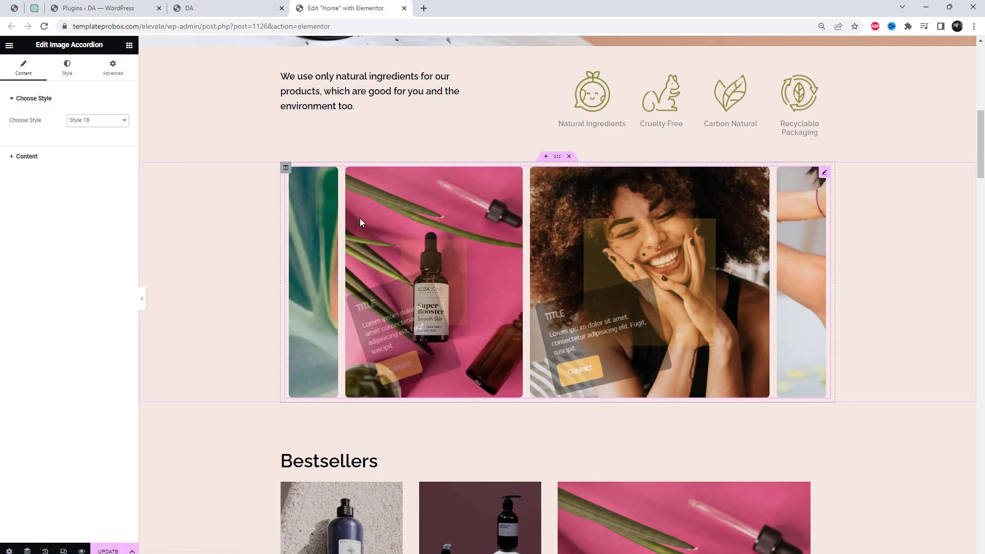
- Try Style 19 on the Image Accordion and settle on Style 20
left_click(104, 123)
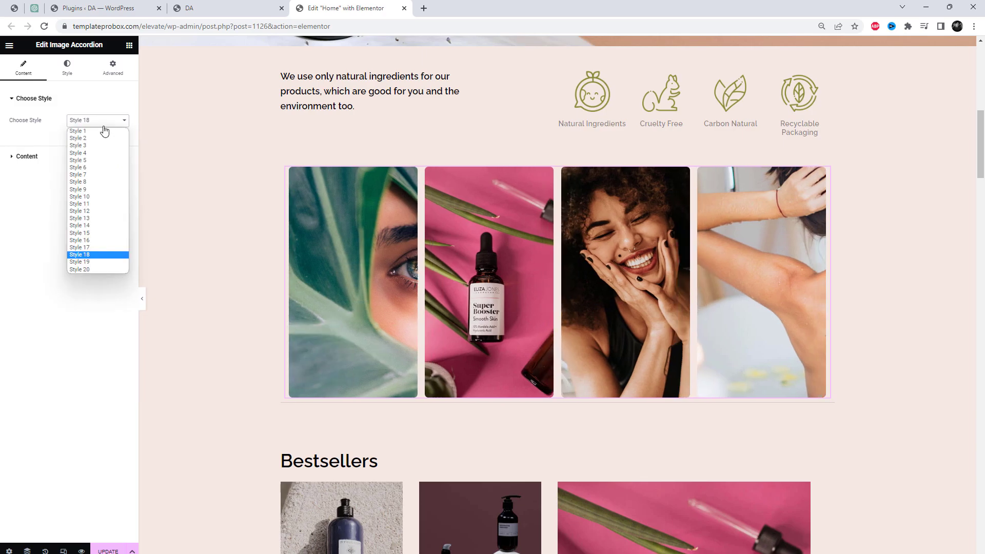
left_click(119, 263)
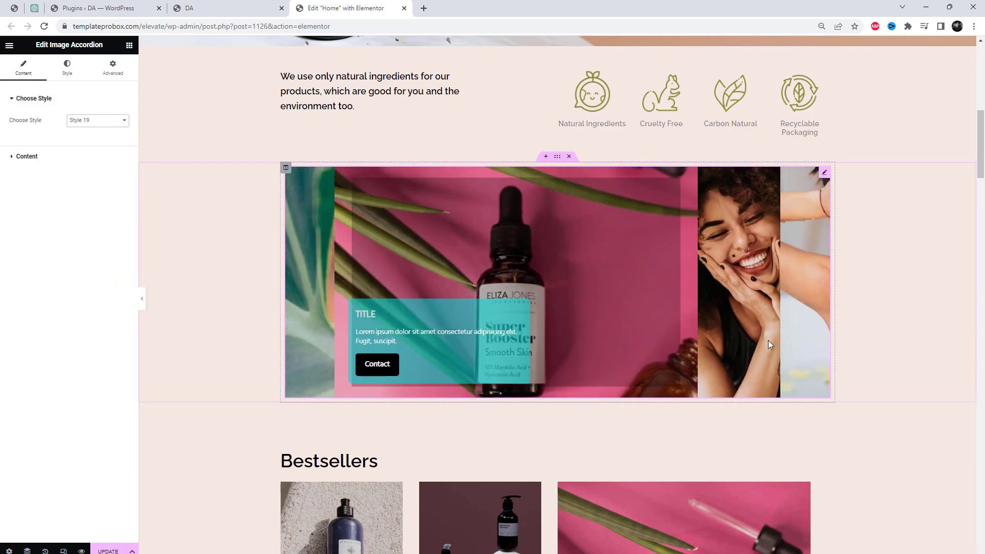
left_click(81, 121)
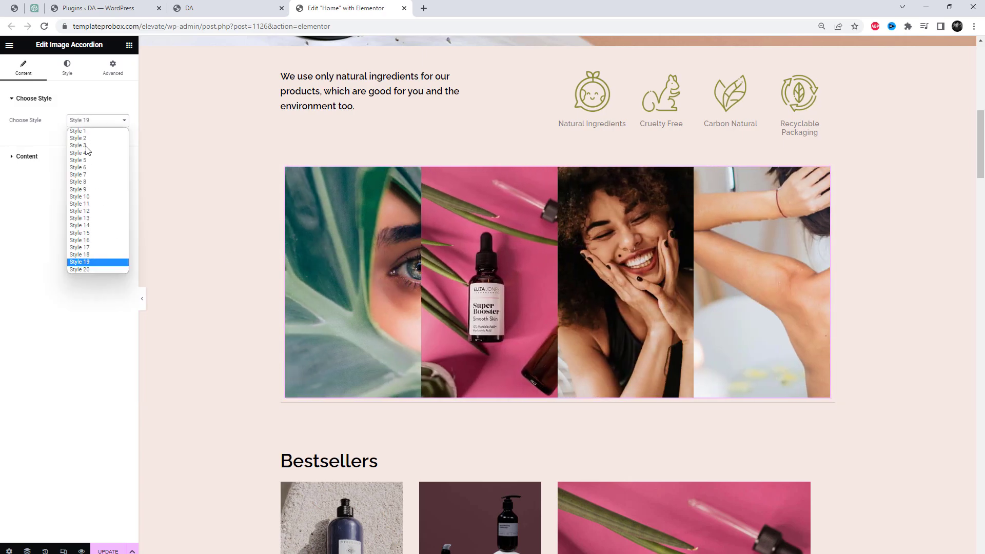
left_click(83, 270)
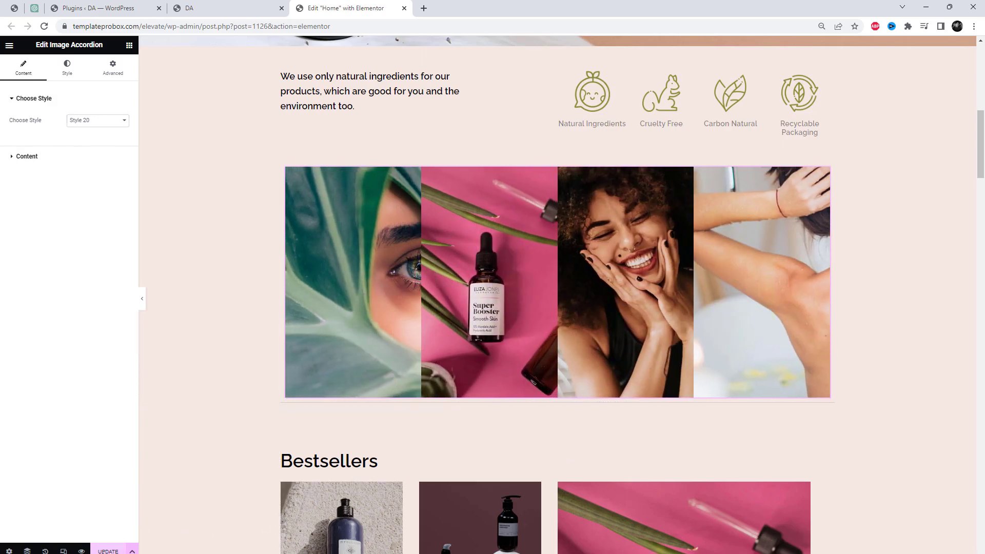
- Update the page with the Style 20 accordion and reload the live page to check it
left_click(234, 8)
left_click(235, 22)
key("Return")
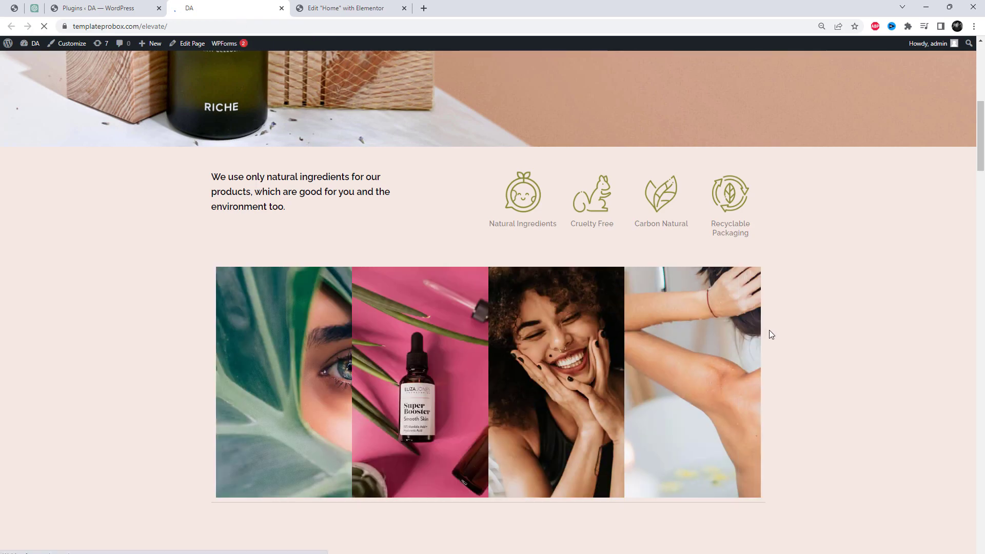
scroll(767, 334, "down", 2)
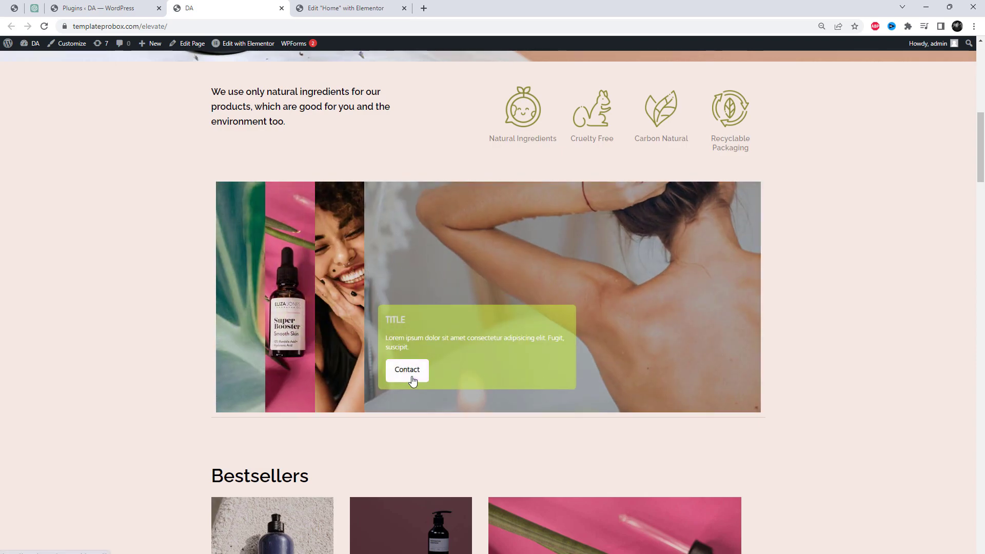
- Back in the Elementor editor, rename the first accordion item as Title One and try its Active item option on and off
left_click(313, 8)
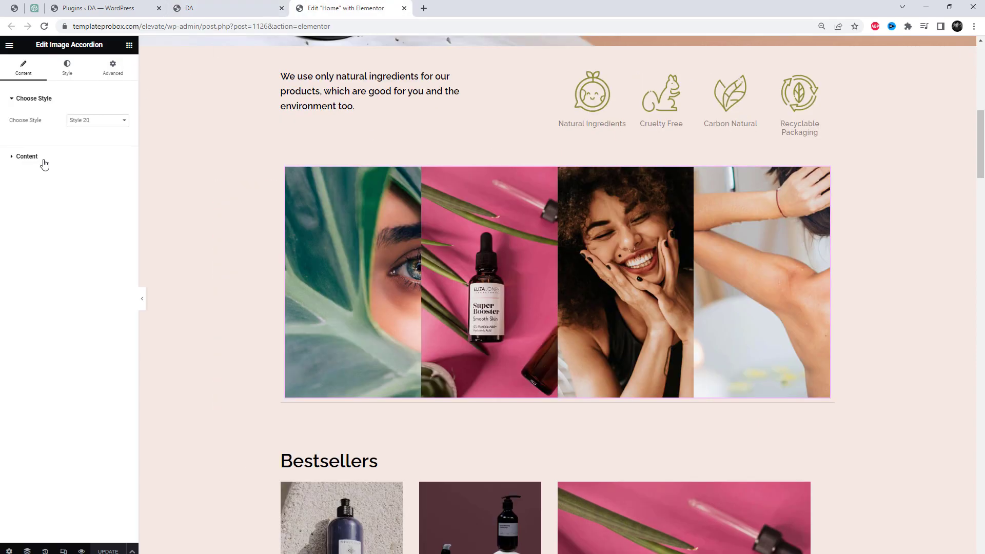
left_click(23, 156)
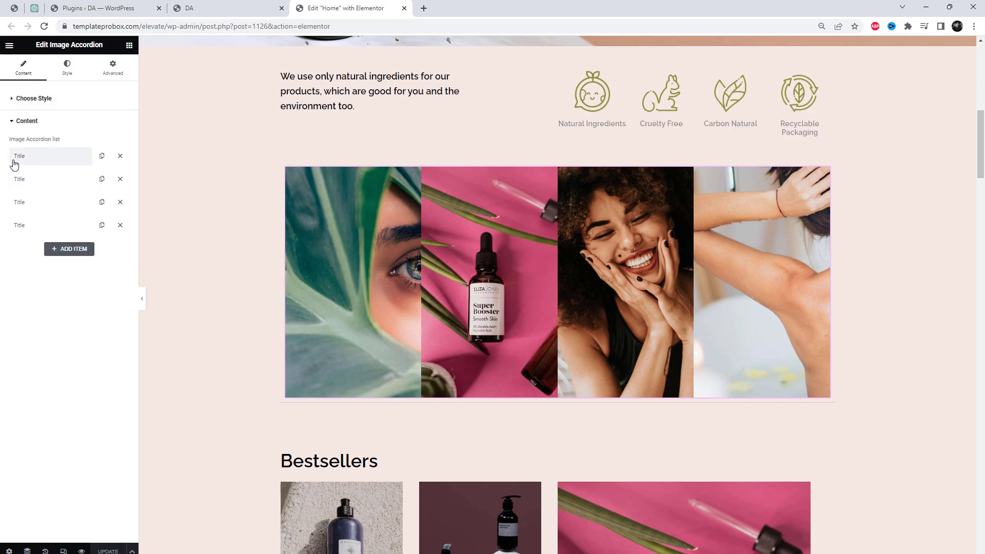
left_click(37, 163)
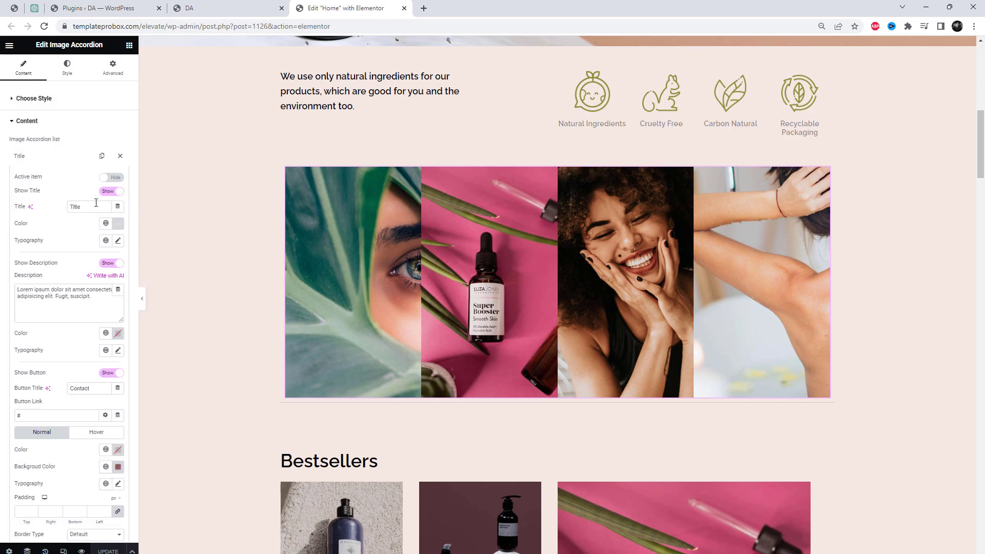
left_click(97, 205)
type("One")
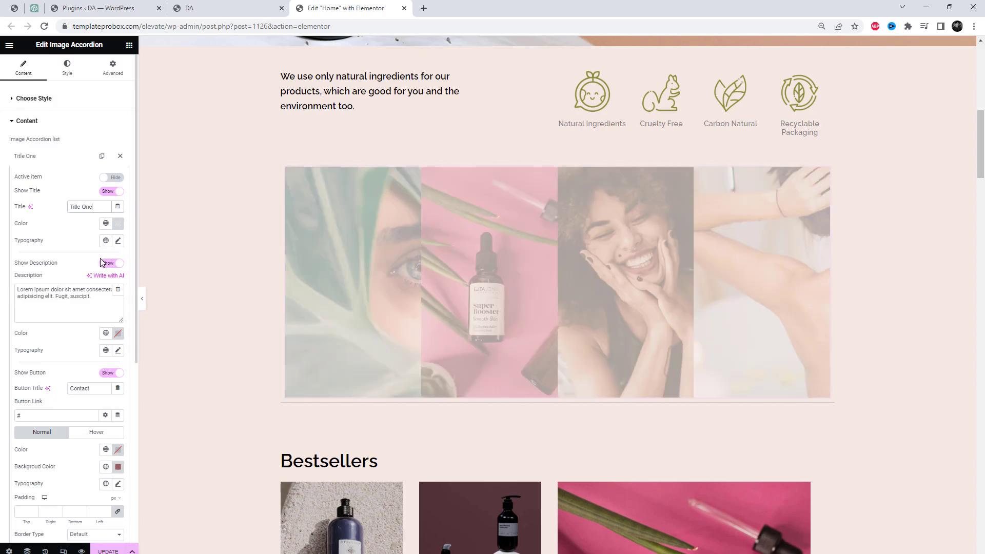
left_click(112, 178)
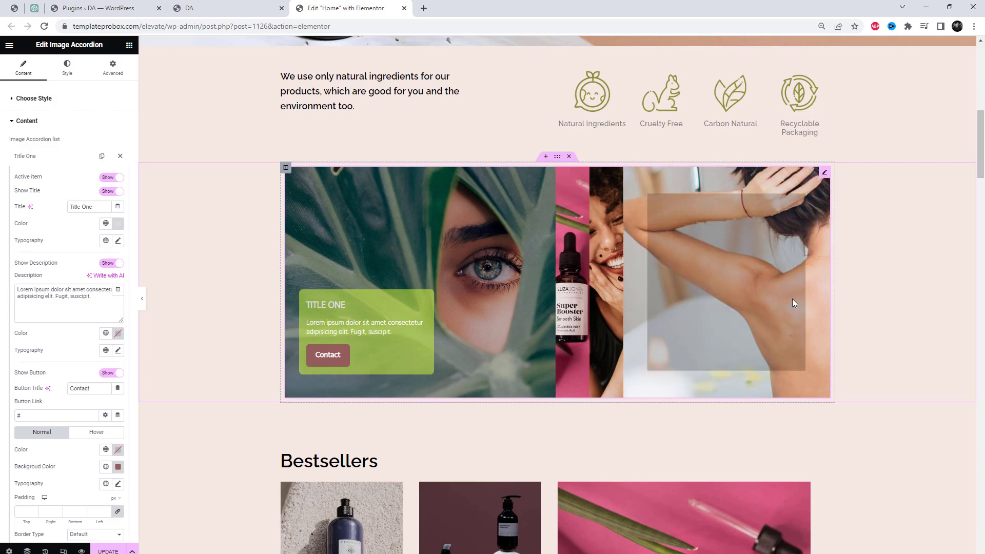
left_click(107, 178)
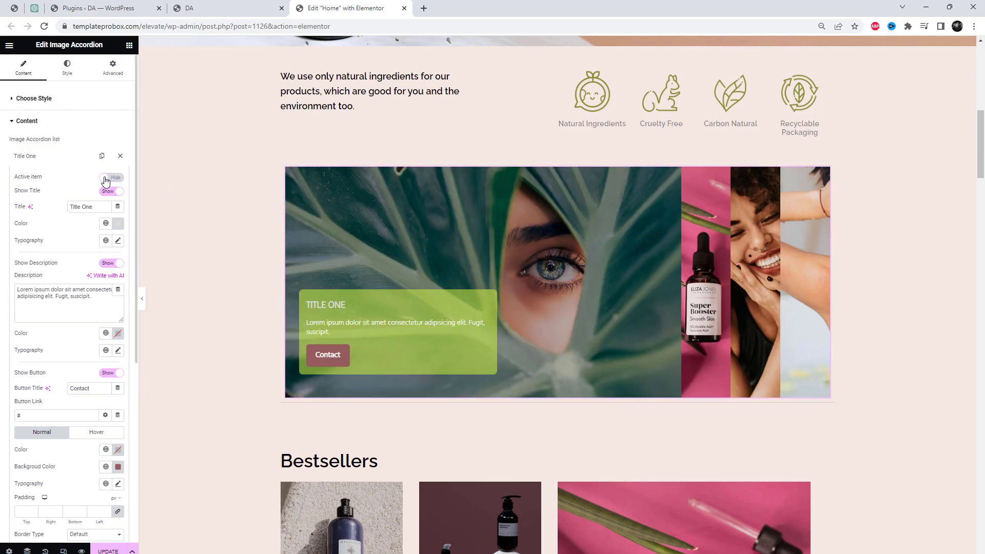
- Try product-04-free-img.jpg from the media library as the image of the Title One item
scroll(83, 309, "down", 5)
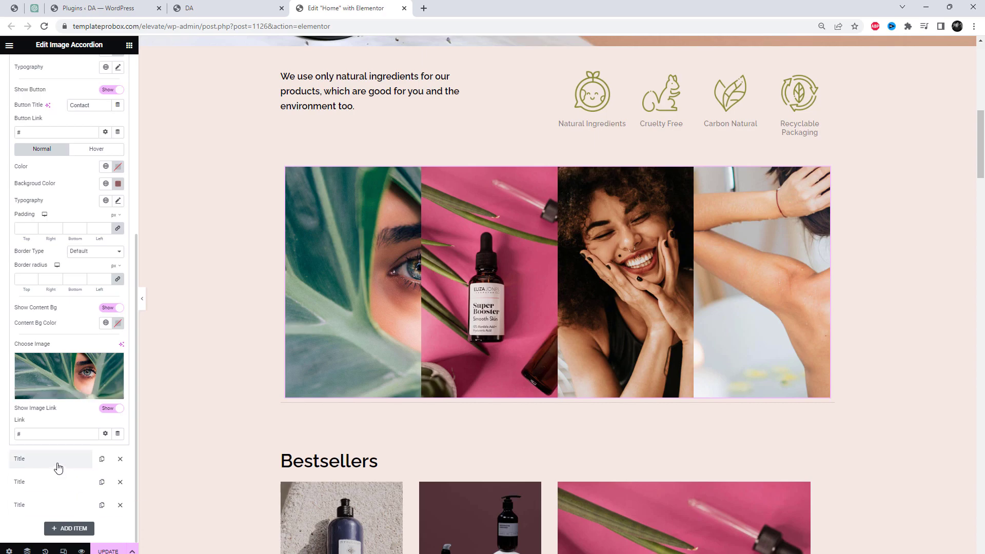
left_click(64, 390)
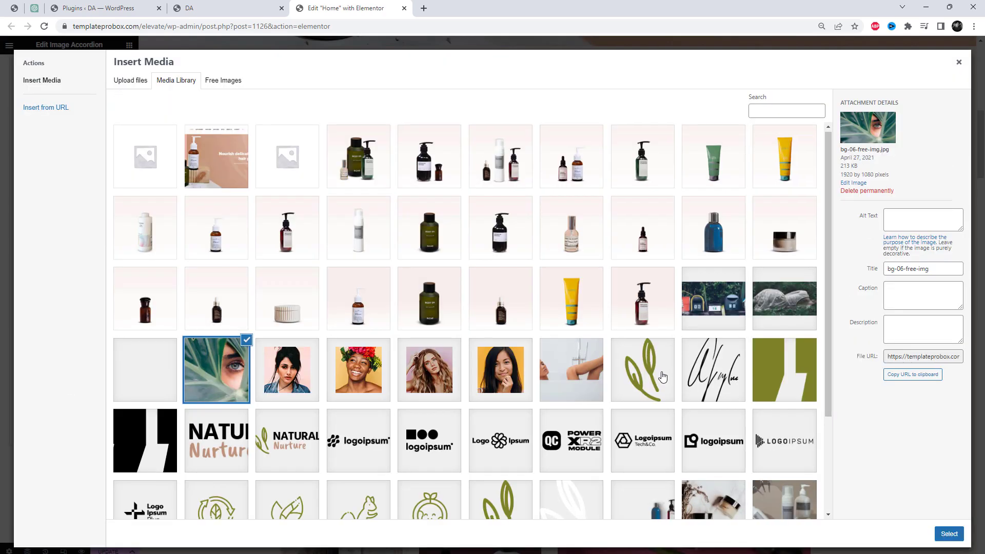
scroll(665, 376, "down", 3)
left_click(782, 392)
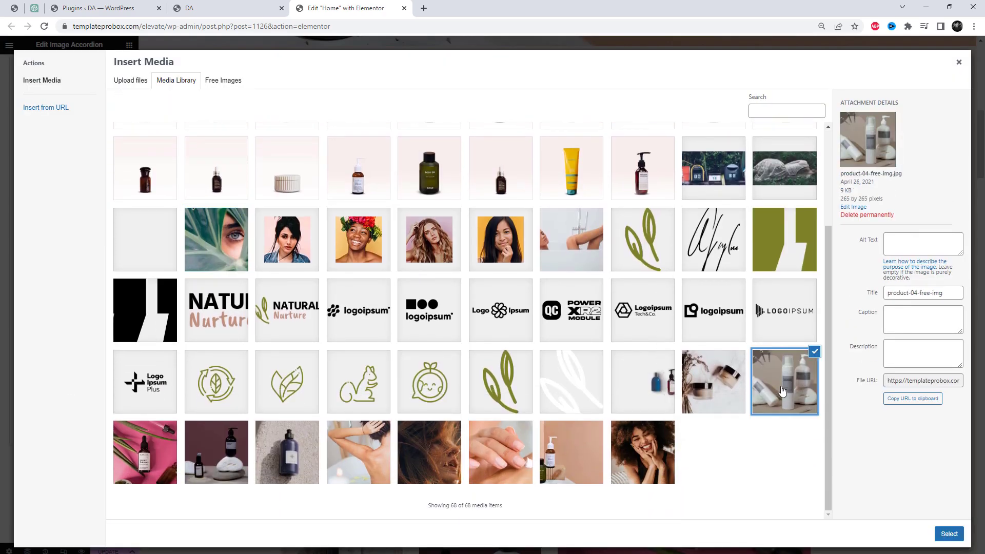
left_click(950, 534)
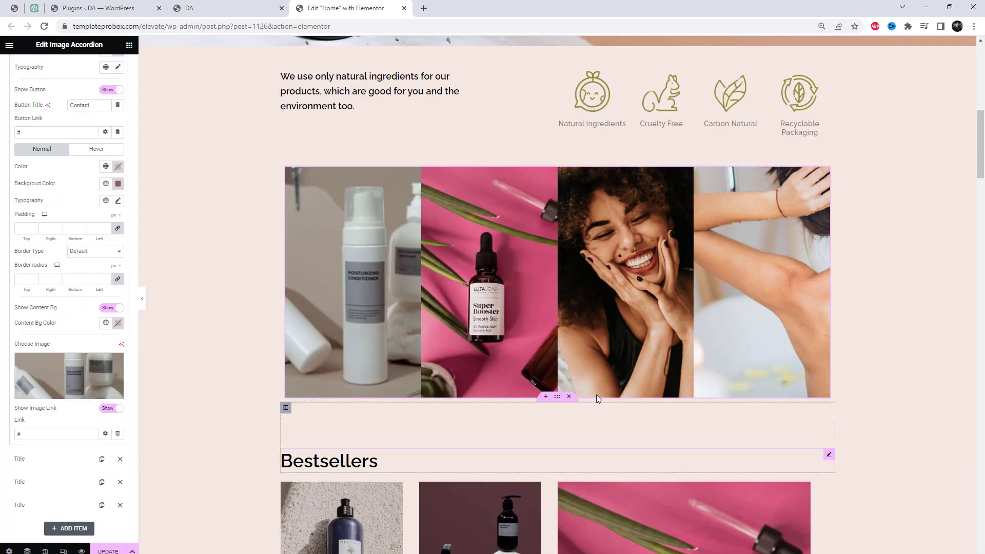
- Replace the Title One item's image with the media library photo of cream jars on marble
left_click(62, 386)
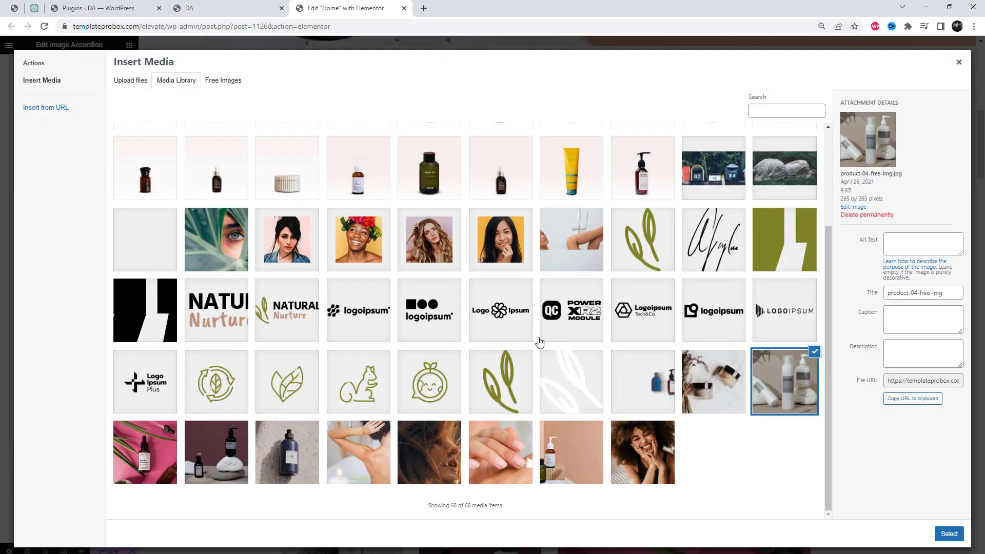
left_click(446, 458)
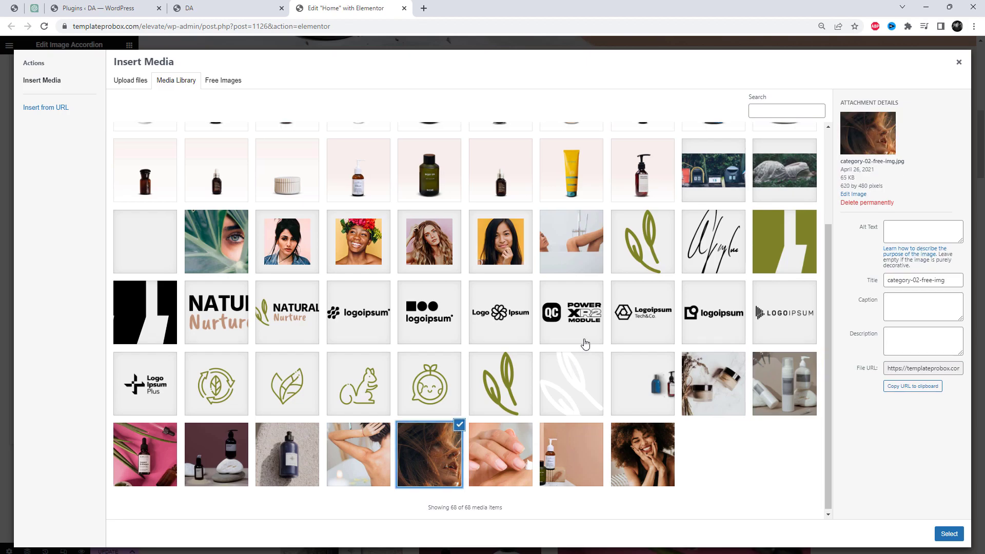
scroll(585, 344, "up", 3)
scroll(589, 344, "down", 3)
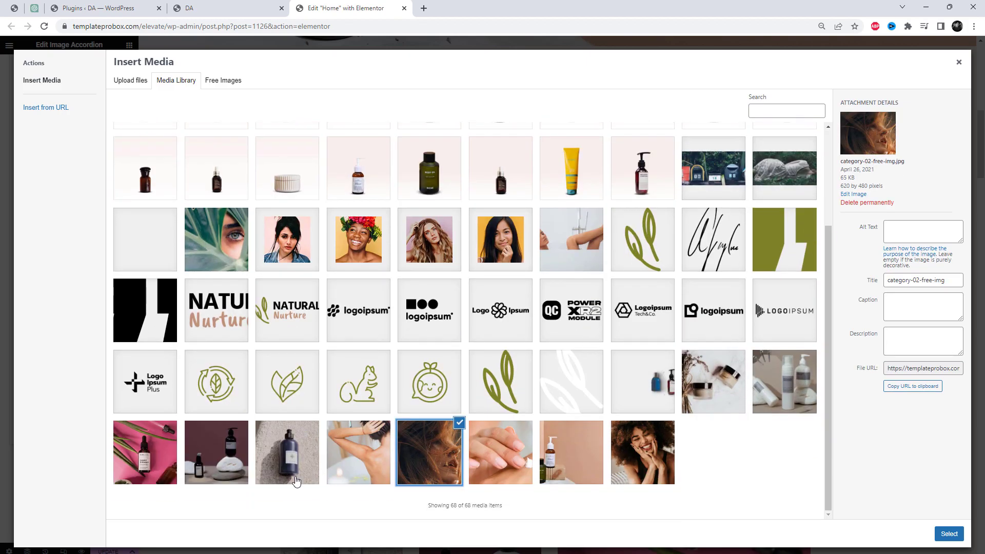
left_click(711, 393)
left_click(949, 534)
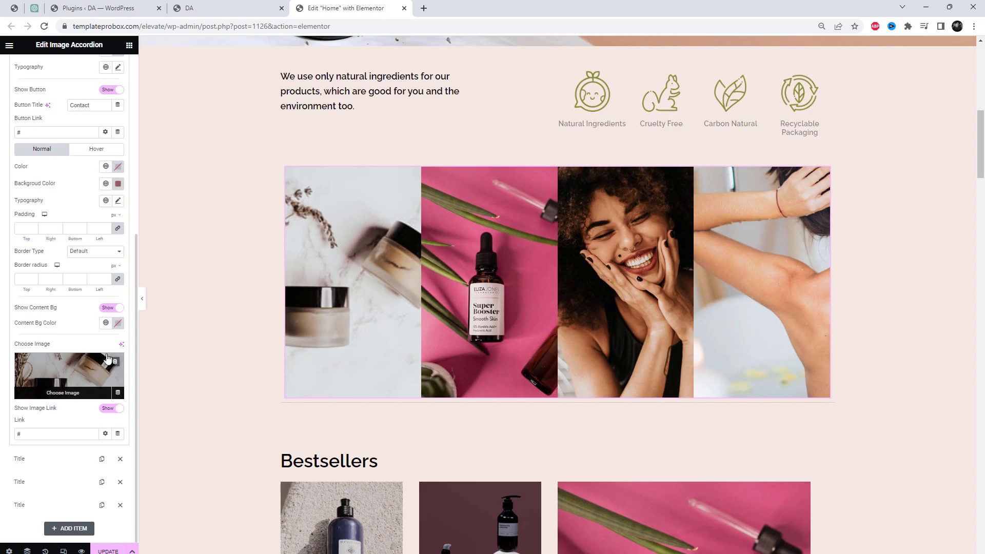
- Try #C88282 as the content background color of the Title One item
left_click(118, 323)
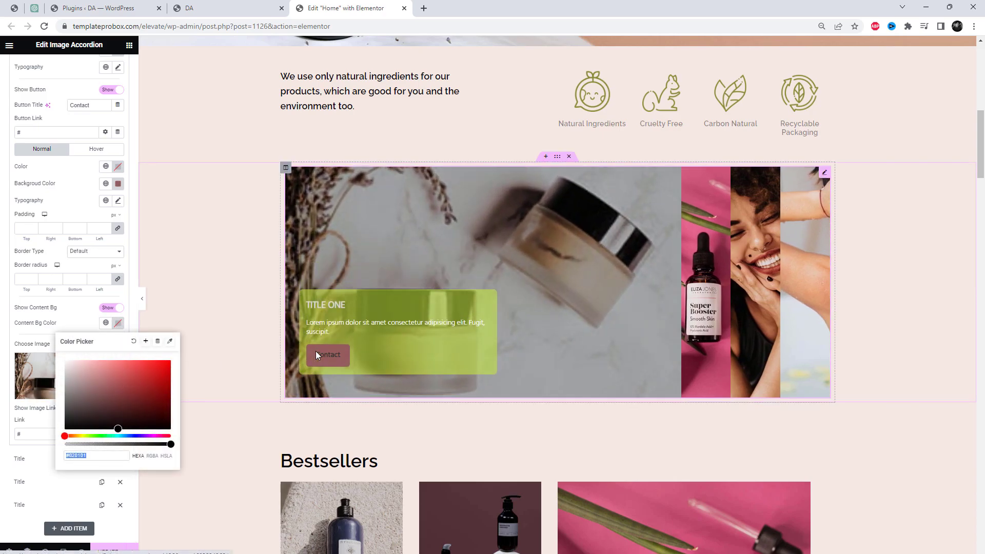
left_click(133, 383)
left_click_drag(134, 383, 116, 381)
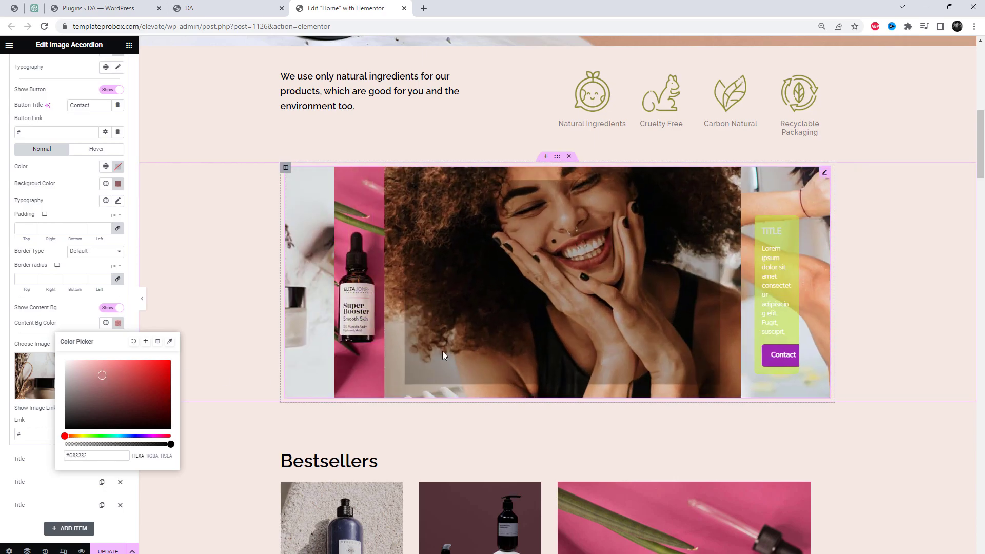
scroll(27, 163, "up", 5)
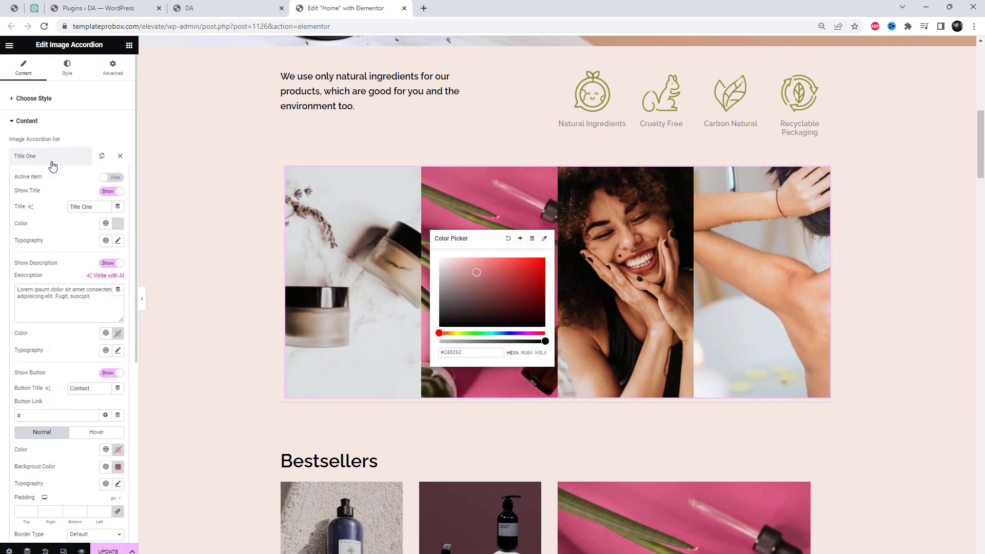
left_click(54, 162)
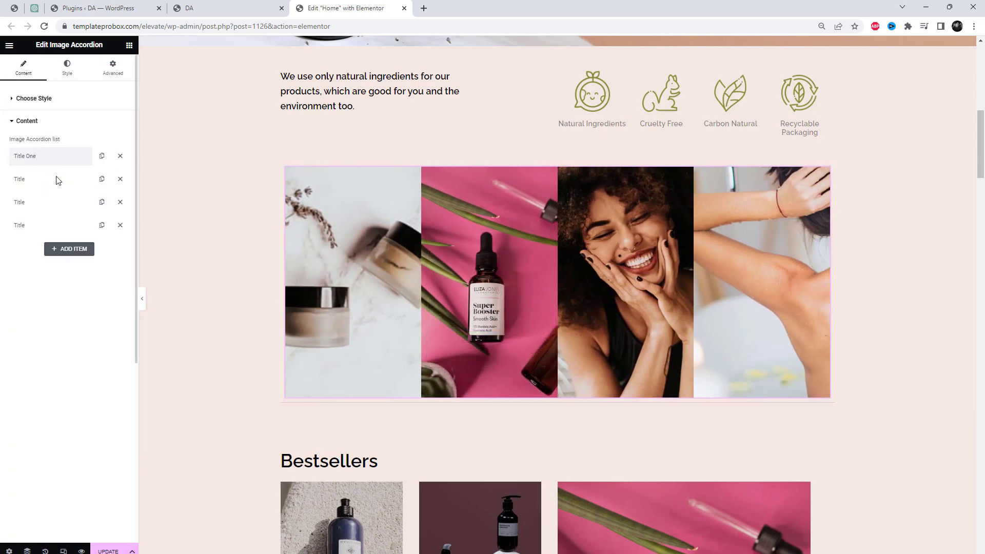
- Set the Title One item's content background color to #481313 and try hiding and showing the content background
left_click(69, 163)
scroll(67, 303, "down", 5)
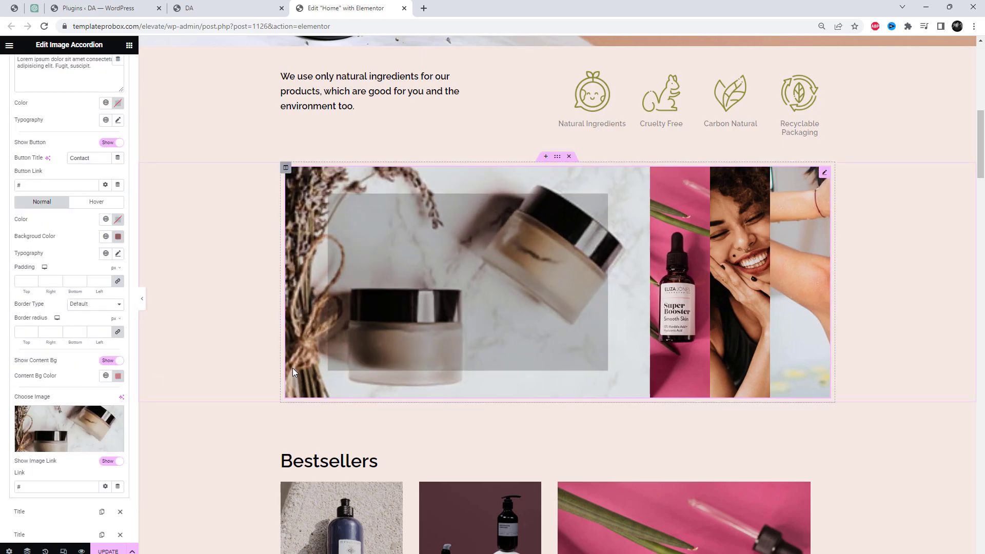
left_click(118, 376)
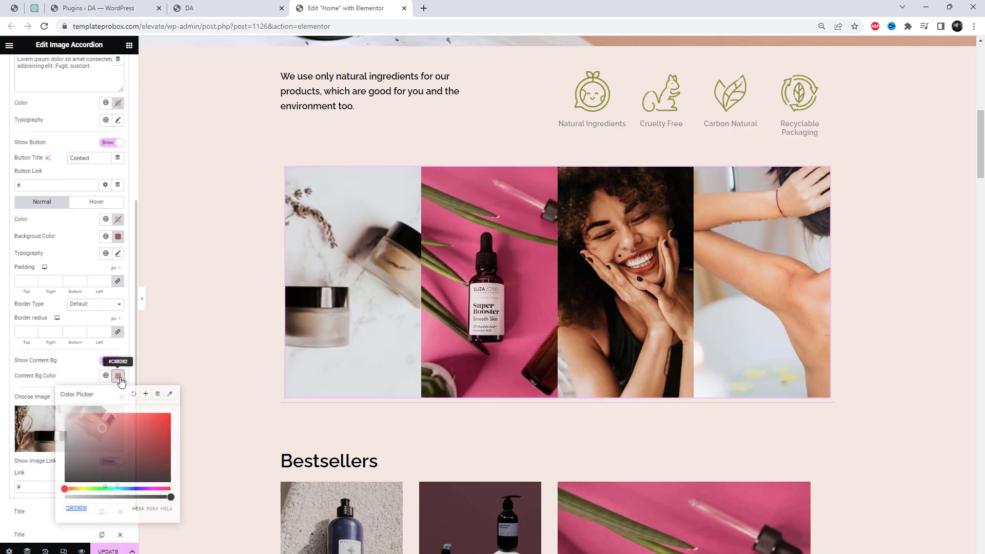
left_click(137, 456)
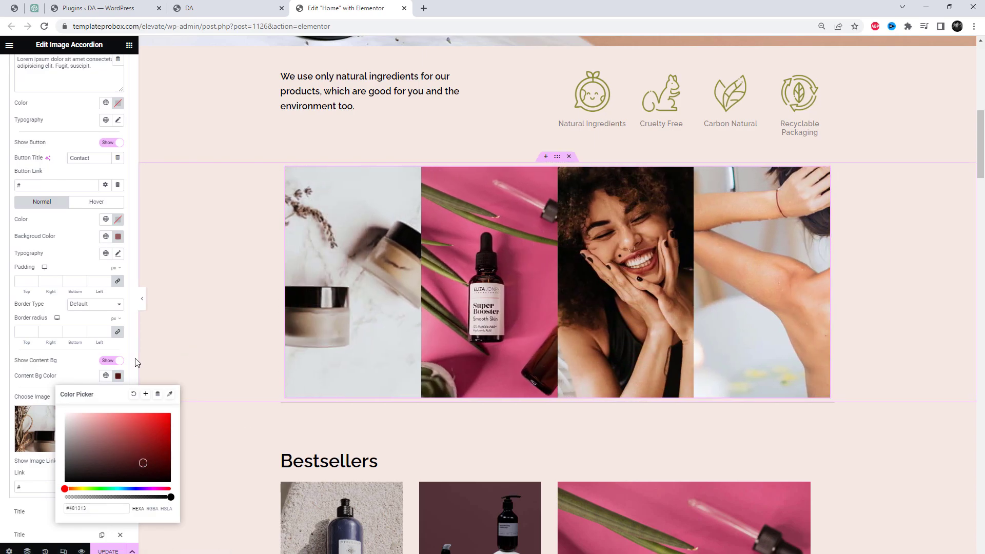
left_click(110, 362)
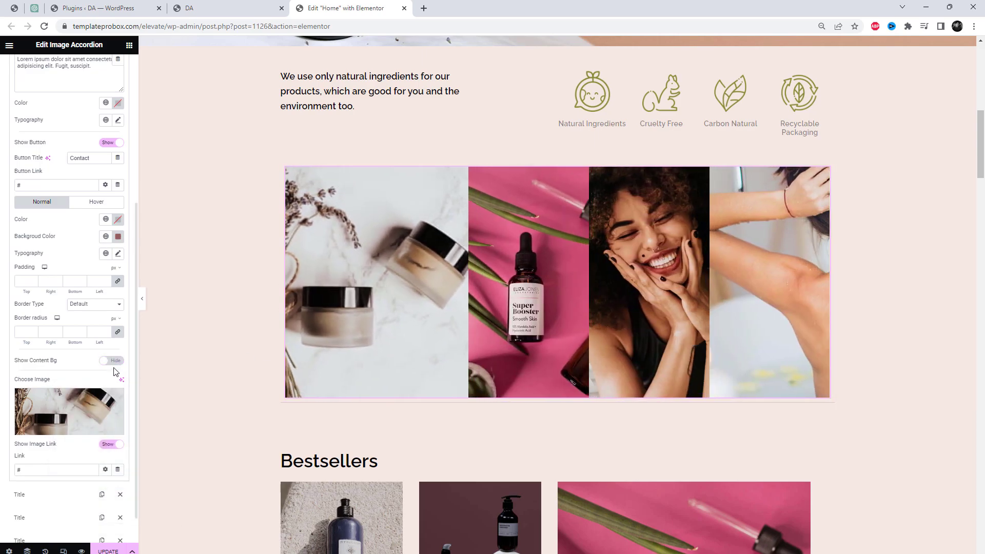
left_click(118, 362)
mouse_move(337, 349)
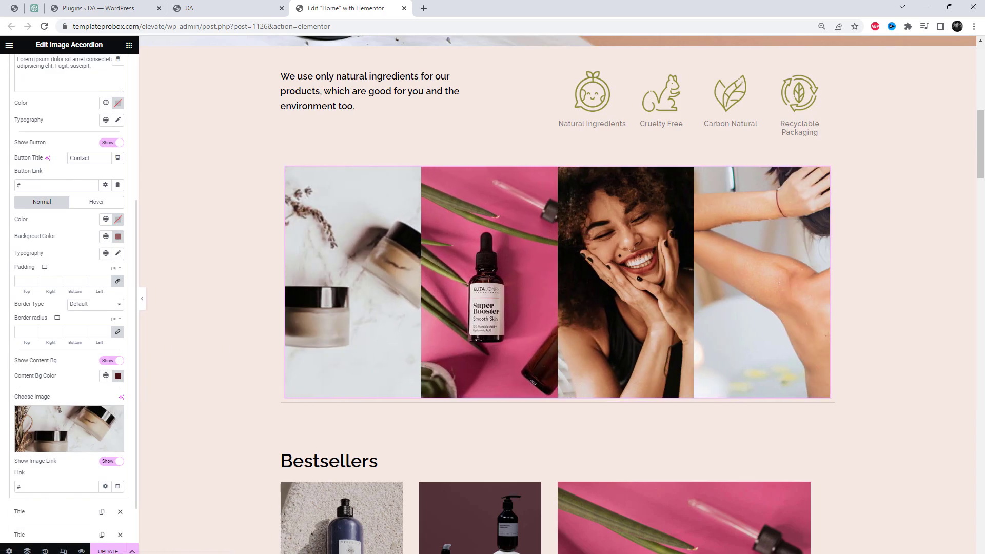
- Update the page and reload the live page to check the Title One item's new image and content background
left_click(205, 8)
left_click(201, 26)
key("Return")
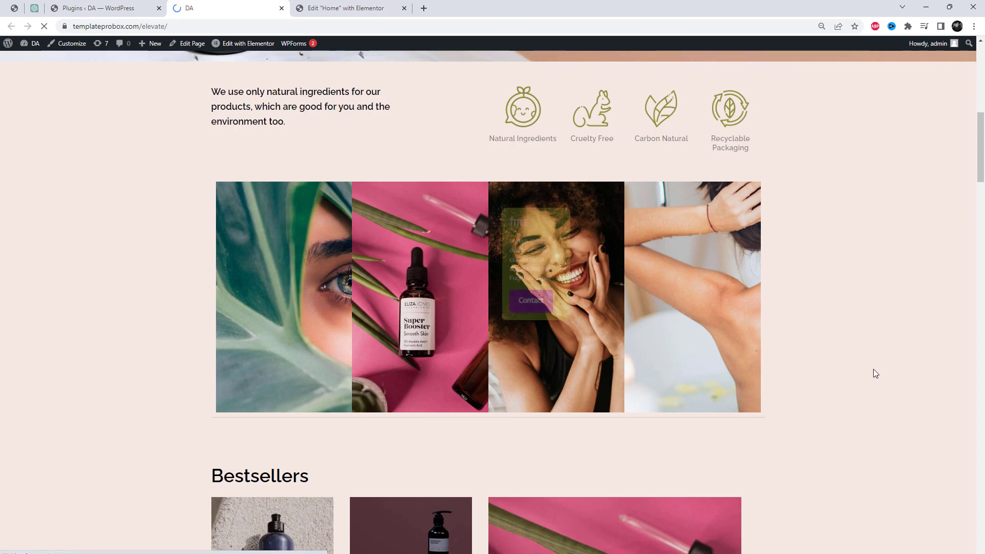
mouse_move(574, 346)
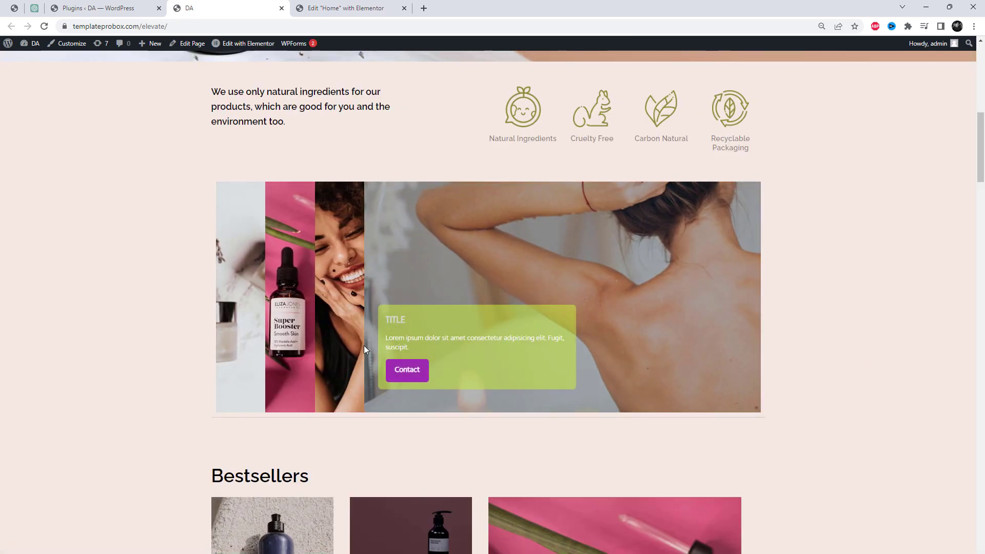
mouse_move(230, 326)
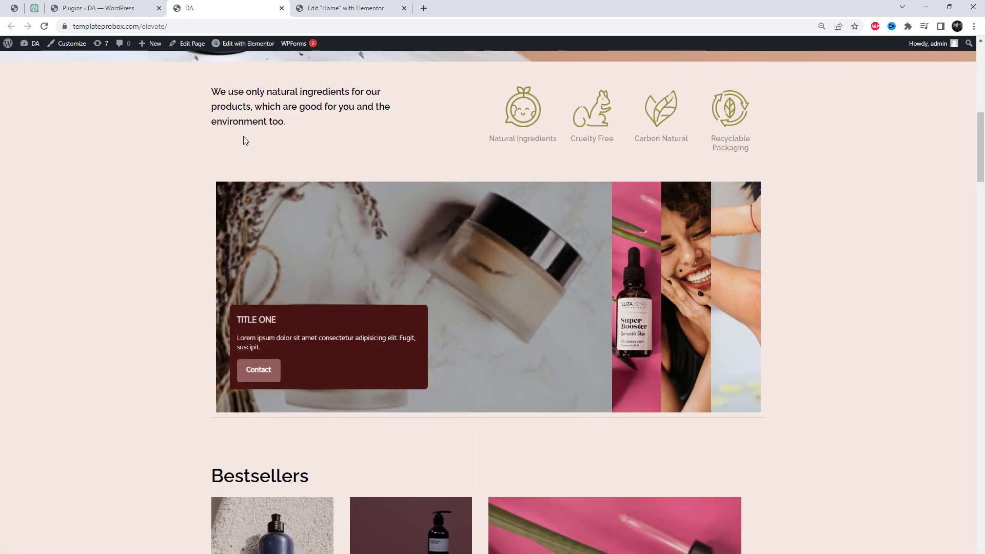
- Return to the Elementor editor and make the second accordion item, the serum bottle, the active item
left_click(346, 8)
scroll(37, 279, "down", 3)
scroll(48, 286, "up", 3)
scroll(78, 432, "down", 1)
left_click(54, 465)
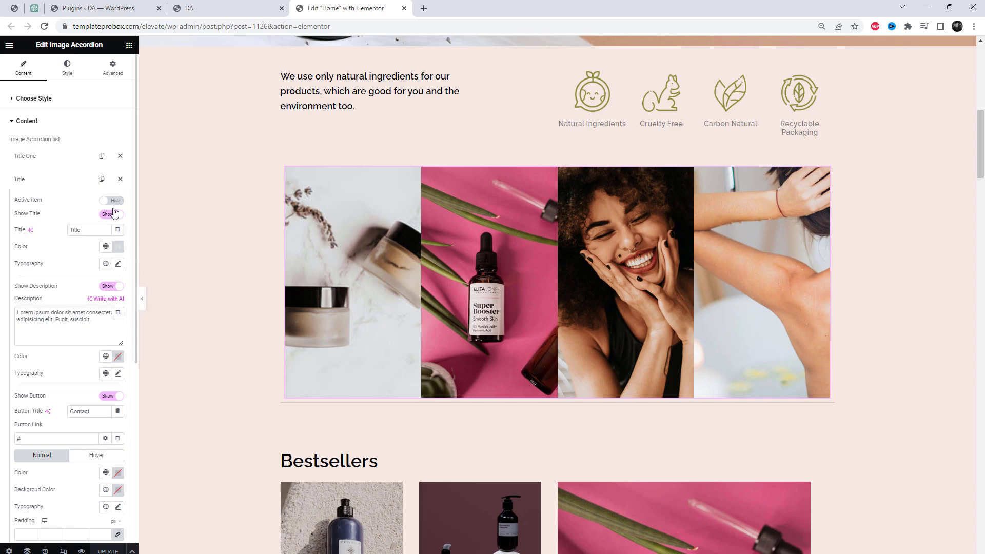
left_click(117, 204)
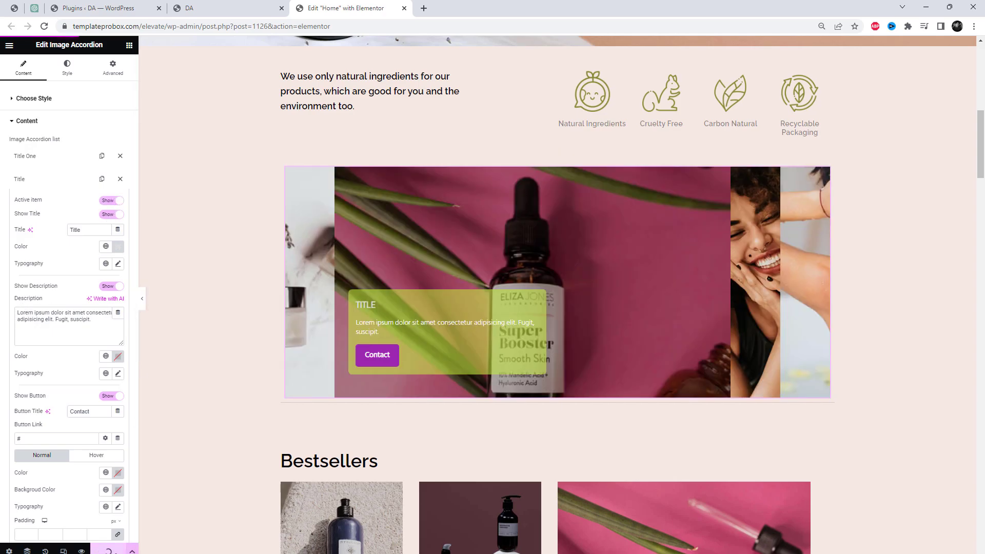
- Update the page and reload the live page to check the active second accordion item
left_click(243, 13)
left_click(221, 27)
key("Return")
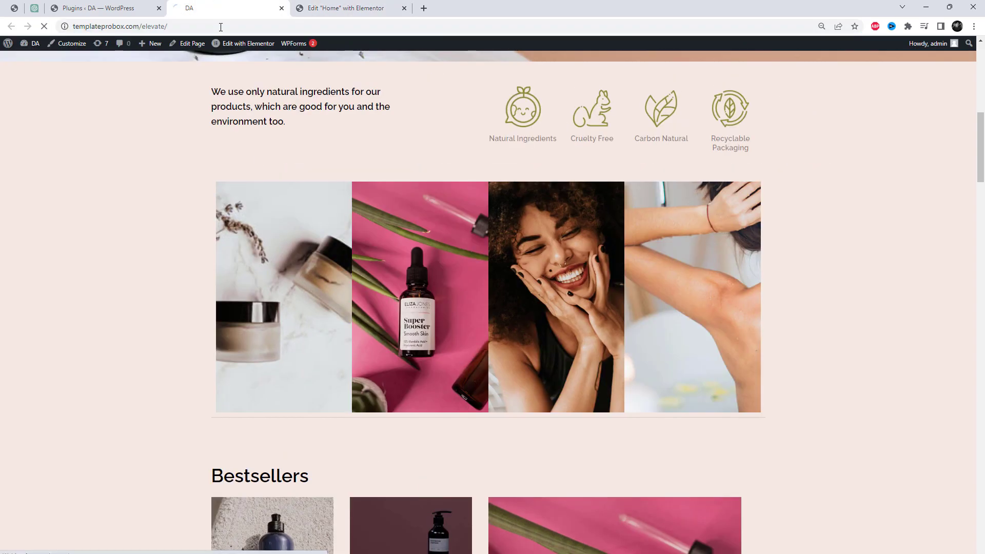